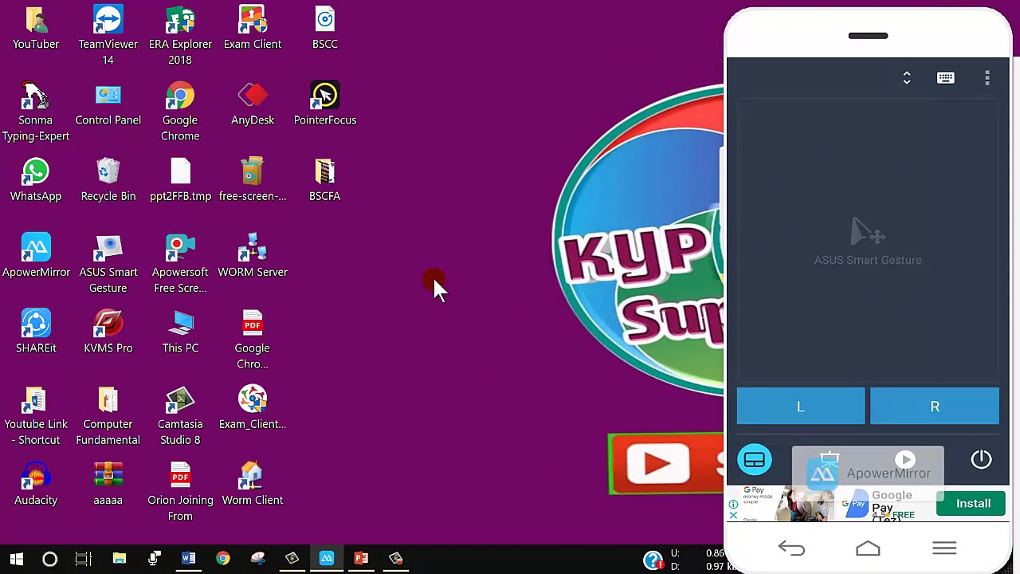
# Bring Word's blank Document1 to the front, enlarge it beside the phone, and place the cursor in the page
pyautogui.click(191, 558)
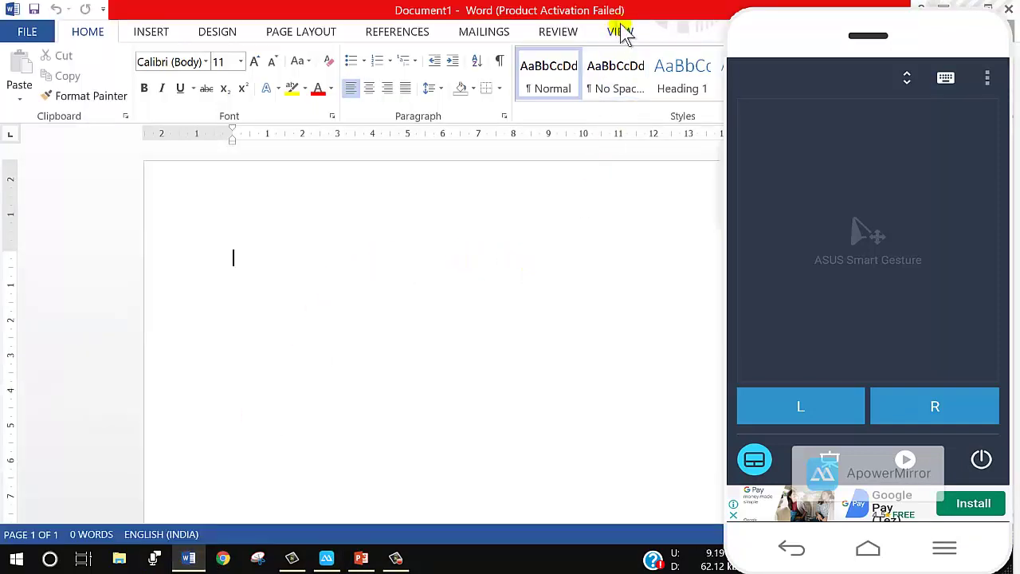
pyautogui.doubleClick(643, 16)
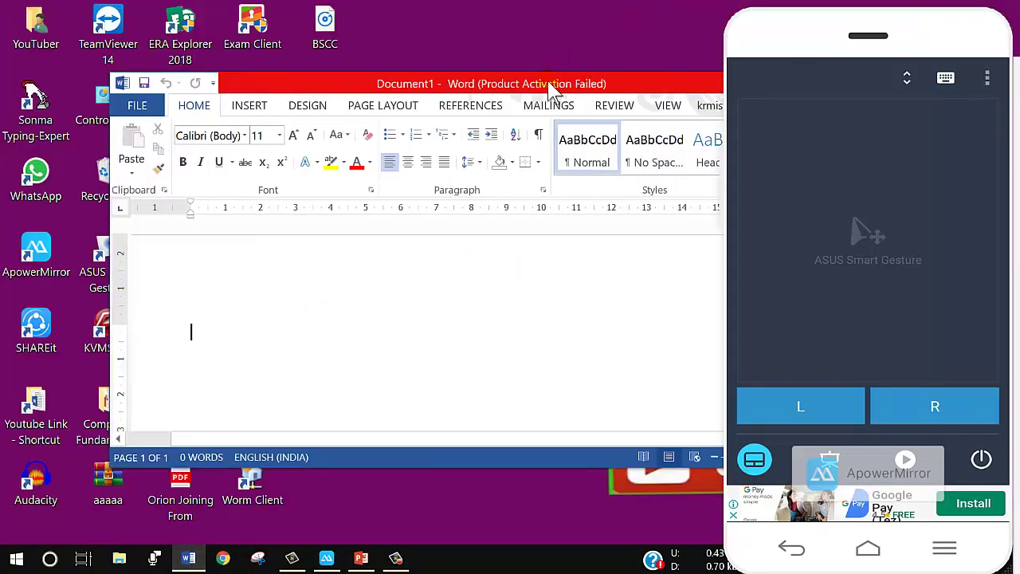
pyautogui.moveTo(579, 89); pyautogui.dragTo(466, 2)
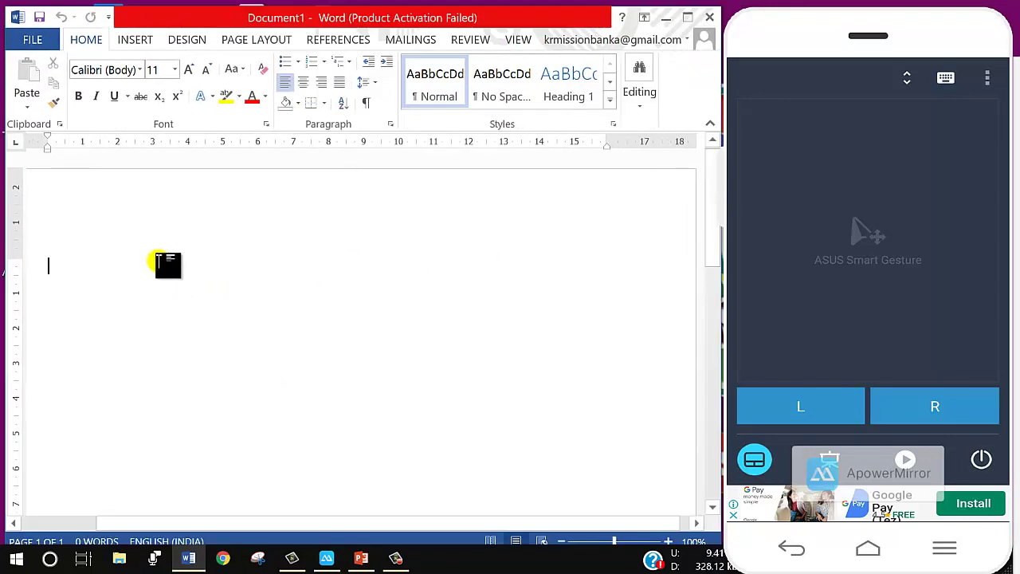
pyautogui.click(193, 258)
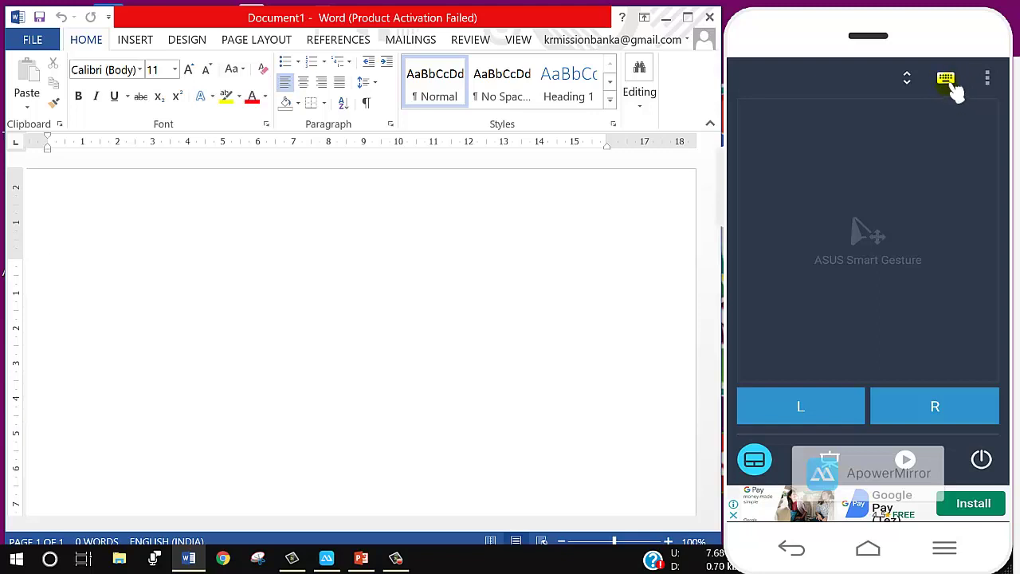
# Open the phone's text panel, focus the Type message field, and start Google voice typing to dictate Hindi
pyautogui.click(946, 80)
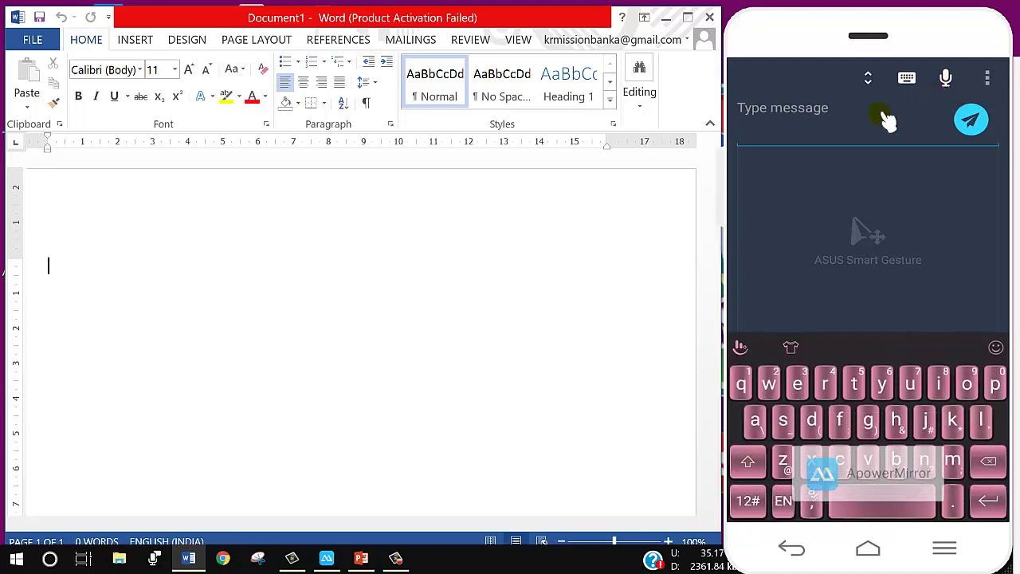
pyautogui.click(795, 115)
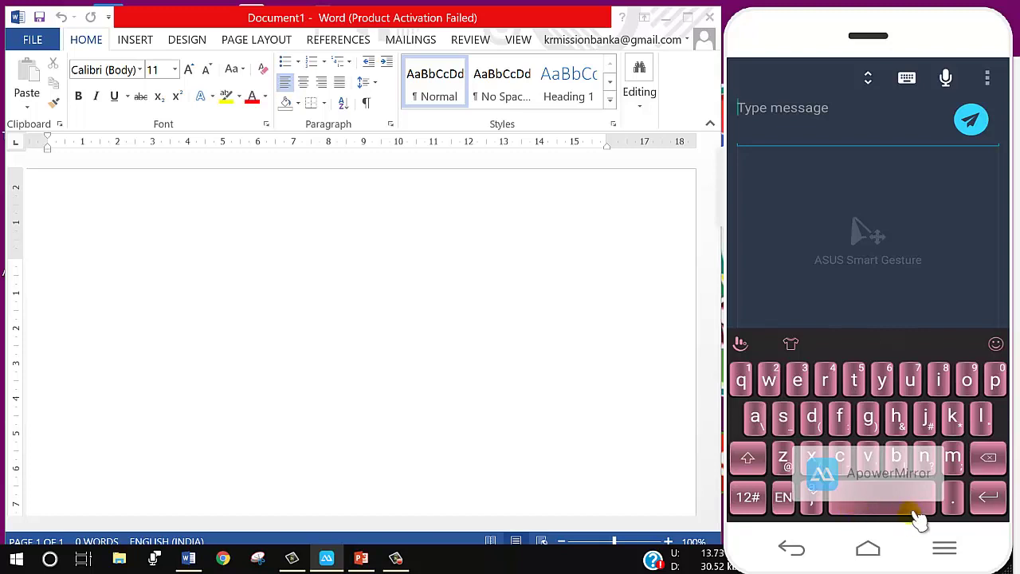
pyautogui.click(919, 518)
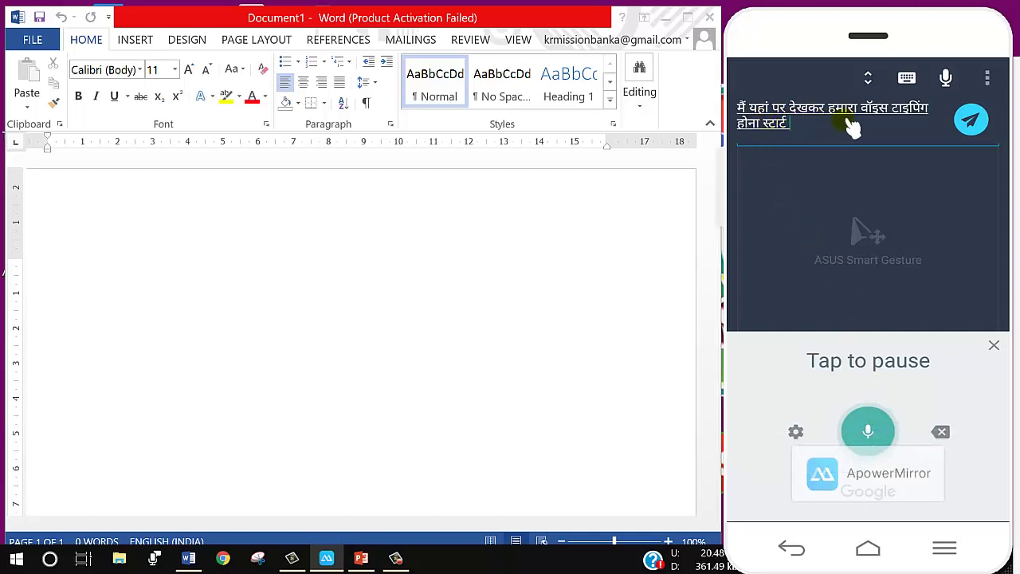
# Send the dictated Hindi sentence from the phone into Word's page, then pause voice input
pyautogui.click(972, 121)
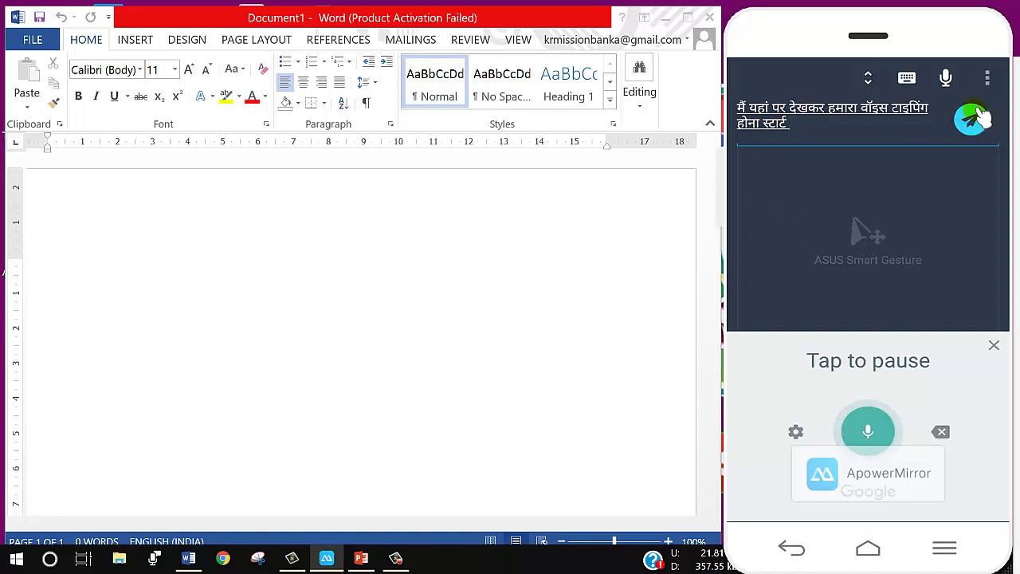
pyautogui.click(978, 117)
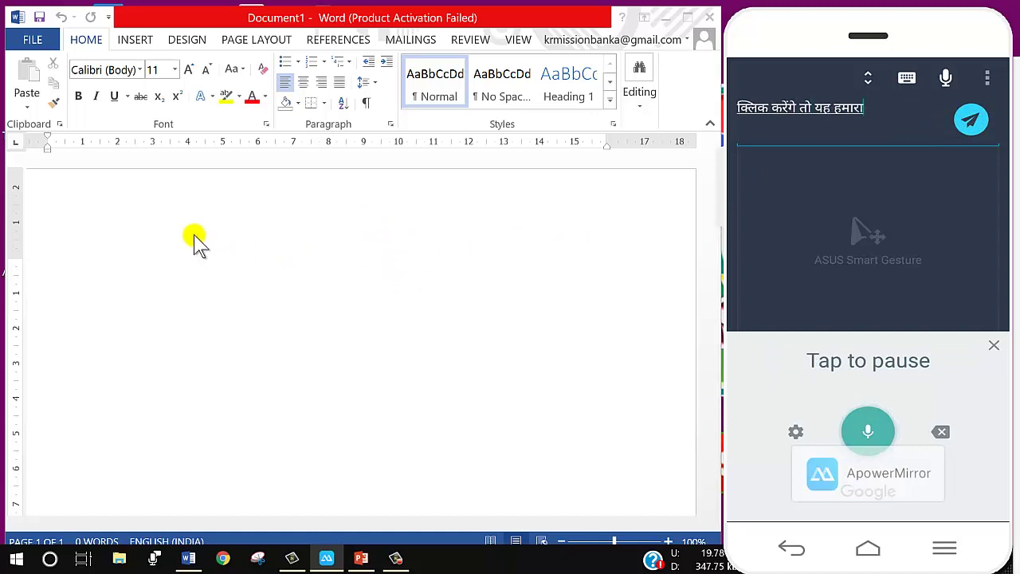
pyautogui.click(148, 225)
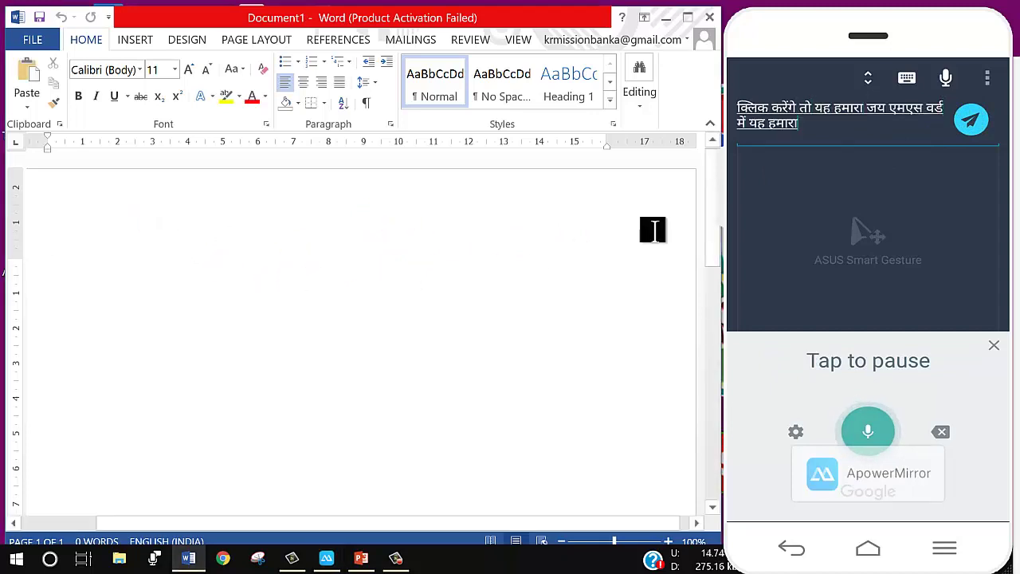
pyautogui.click(973, 122)
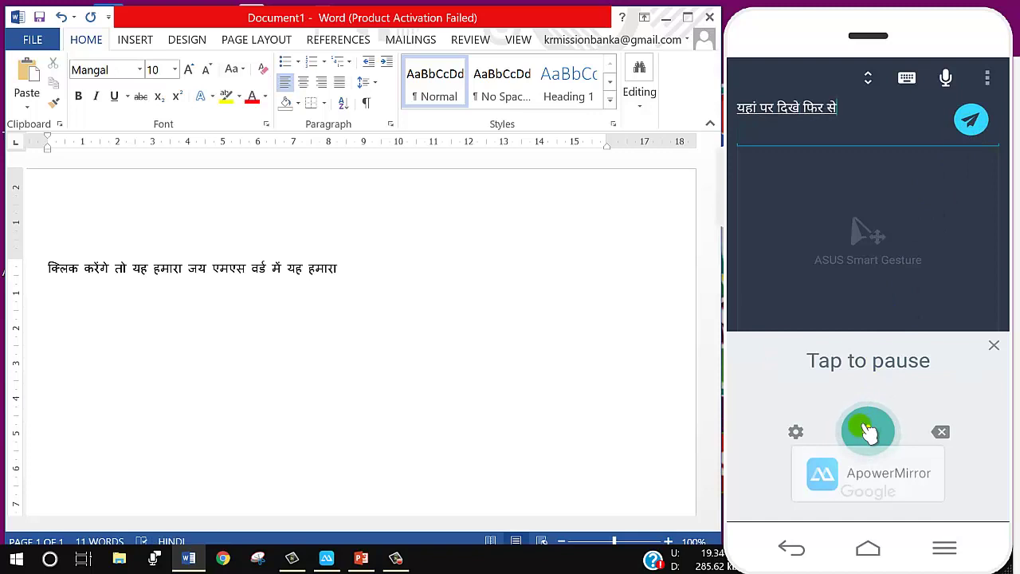
pyautogui.click(867, 431)
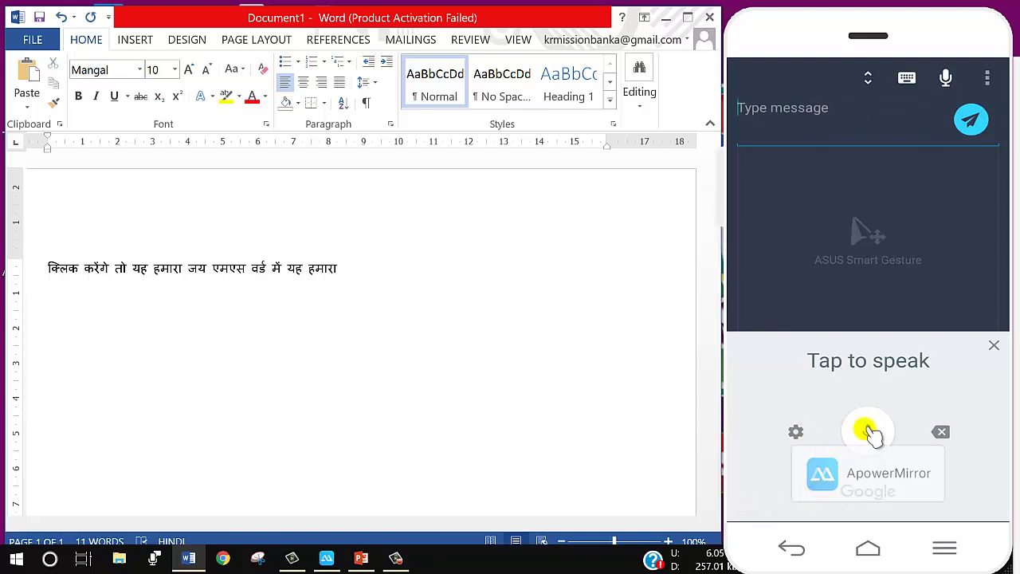
# Dictate and send more Hindi sentences into Word, reaching 31 words, then minimize Word
pyautogui.click(871, 431)
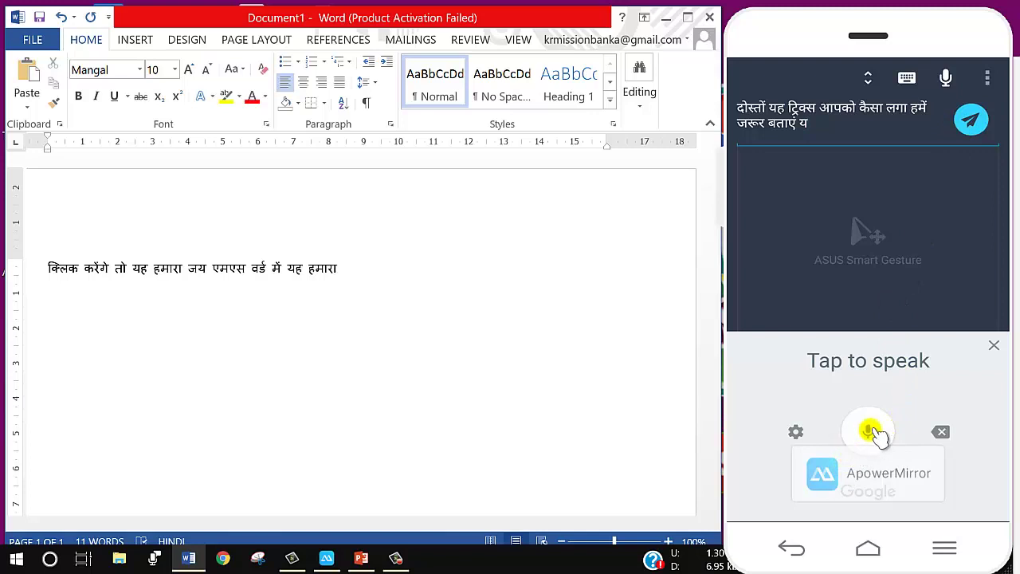
pyautogui.click(972, 124)
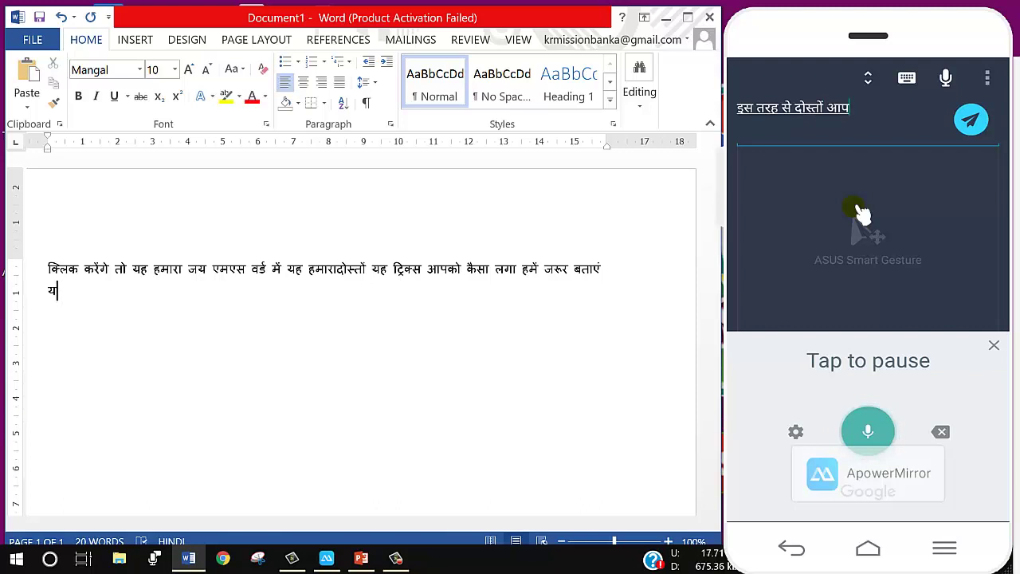
pyautogui.click(970, 120)
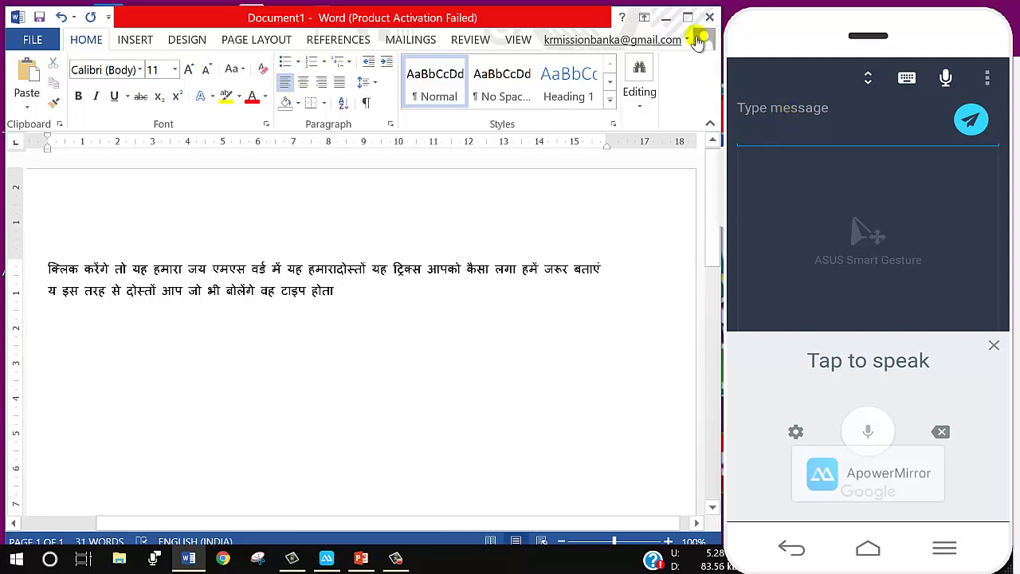
pyautogui.click(666, 17)
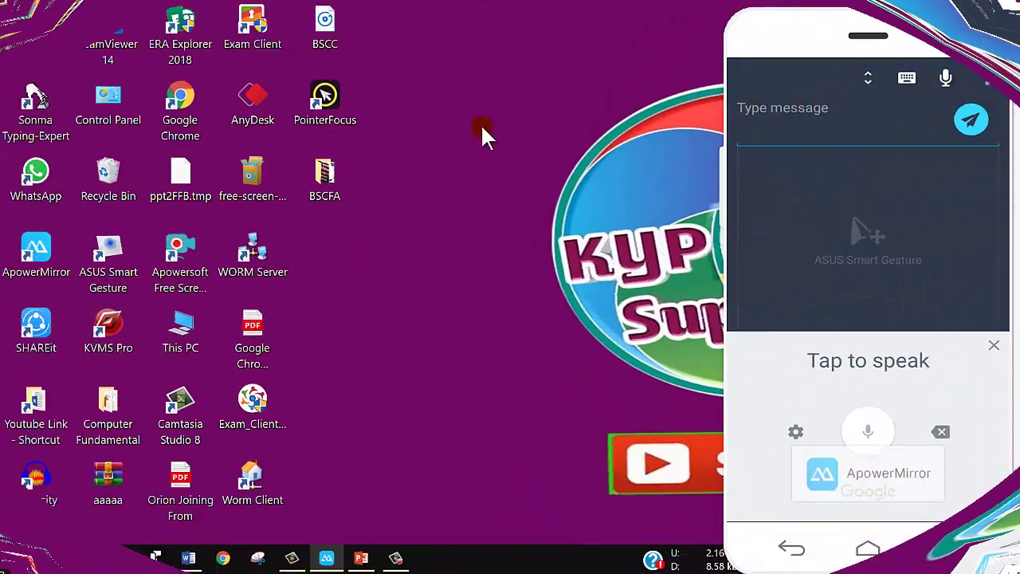
# Close the phone's voice panel and bring up the 'Introduction to Computers in Hindi' presentation in PowerPoint
pyautogui.click(994, 365)
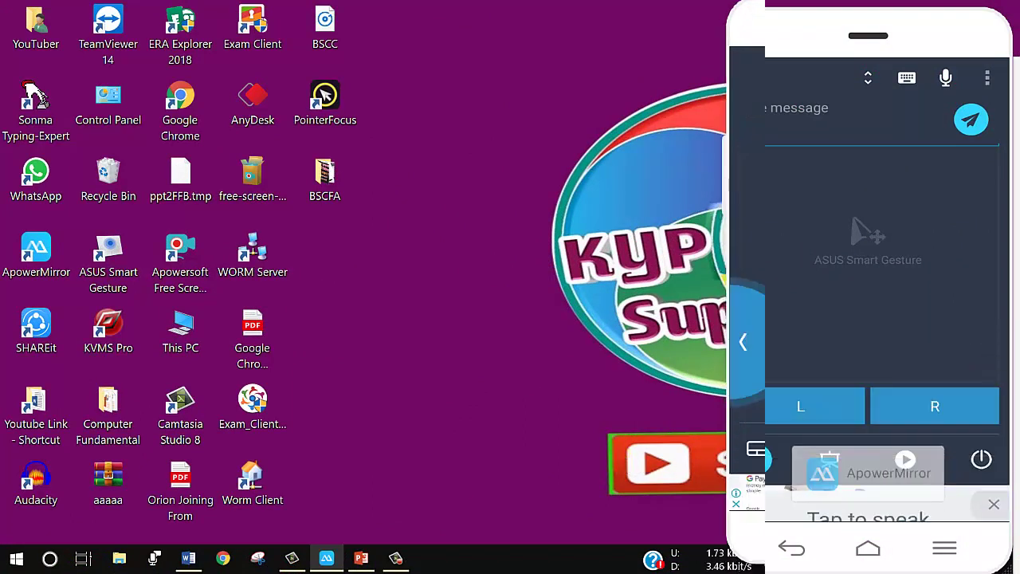
pyautogui.click(363, 557)
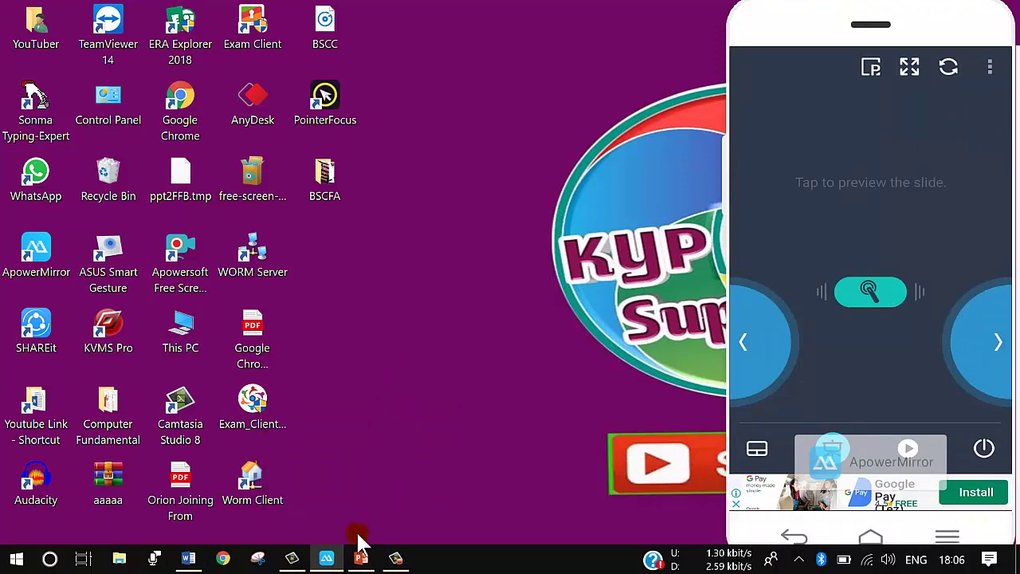
pyautogui.click(360, 558)
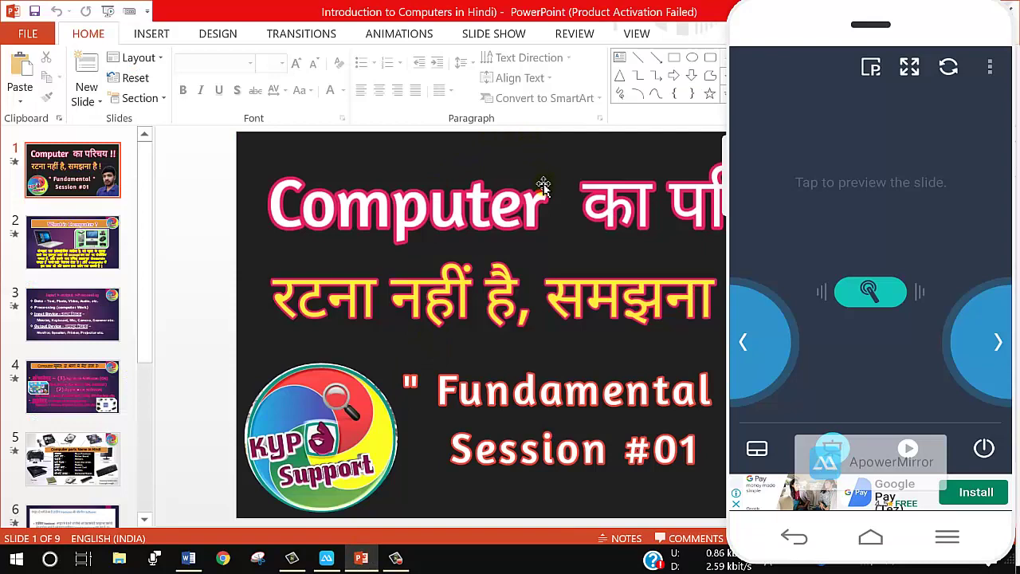
# Start the slide show From Beginning on the SLIDE SHOW tab
pyautogui.click(507, 33)
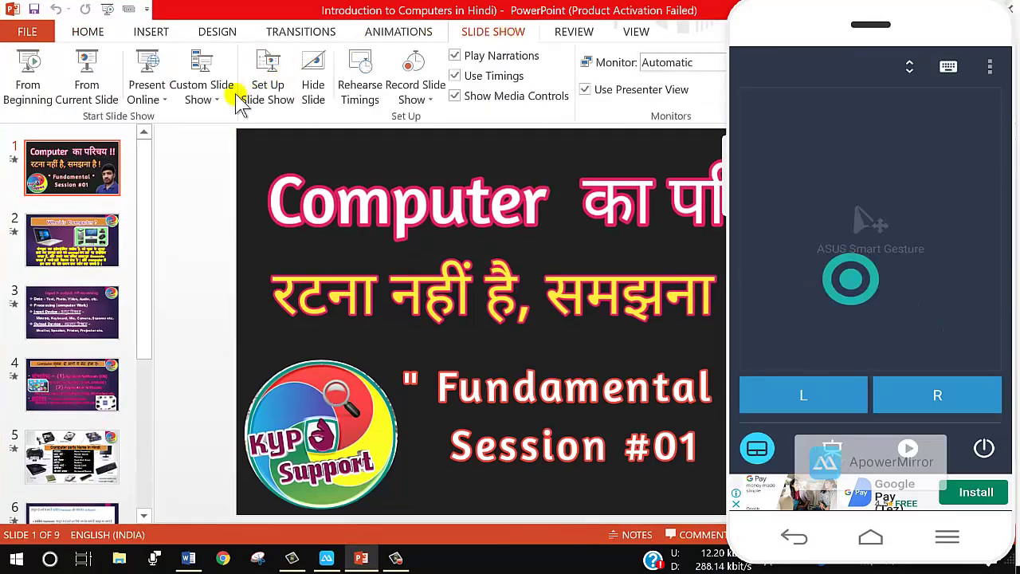
pyautogui.click(34, 79)
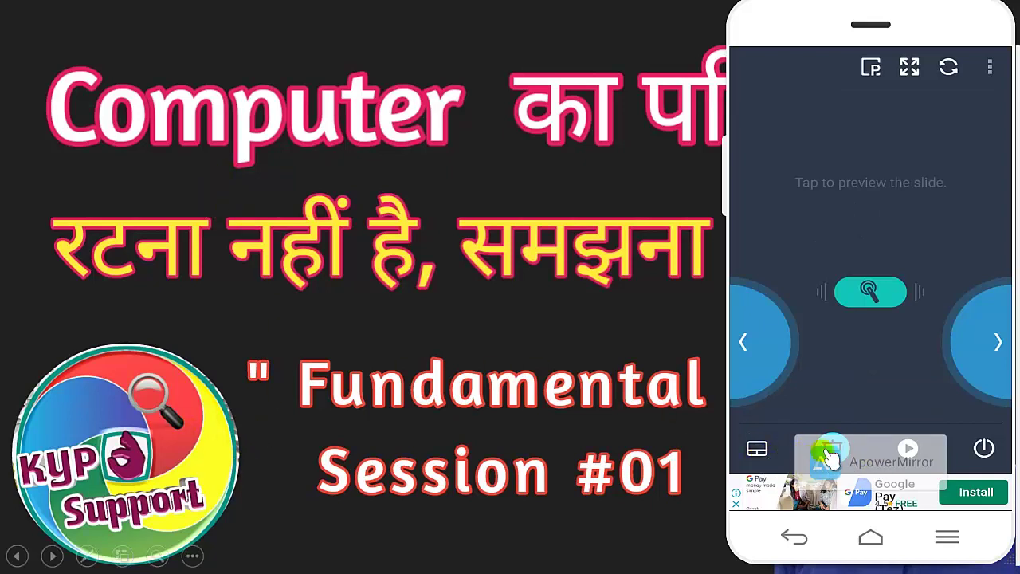
# Use the phone remote to advance through What is Computer, its pictures, and Input > output > Process
pyautogui.click(870, 295)
pyautogui.click(971, 333)
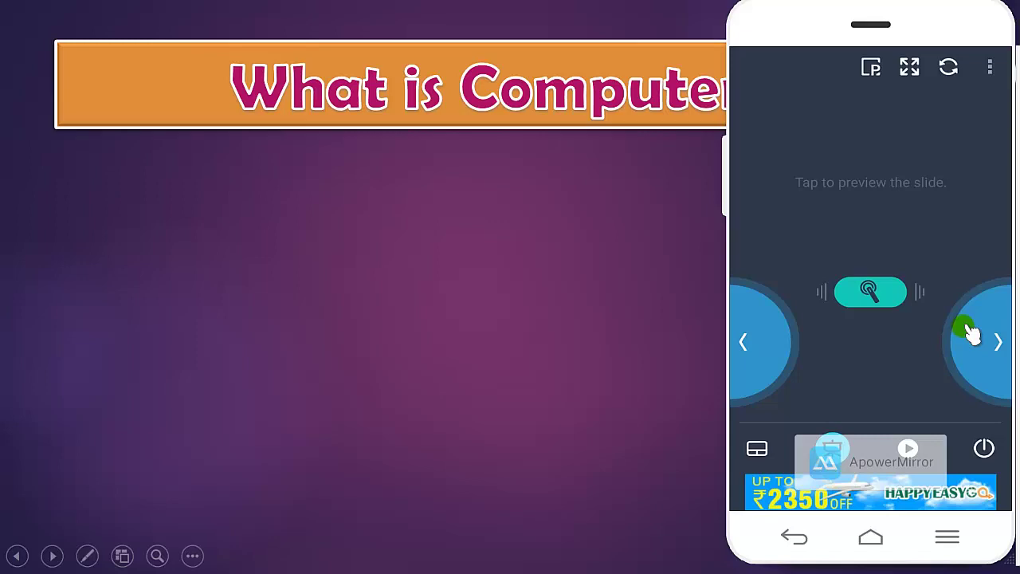
pyautogui.click(970, 333)
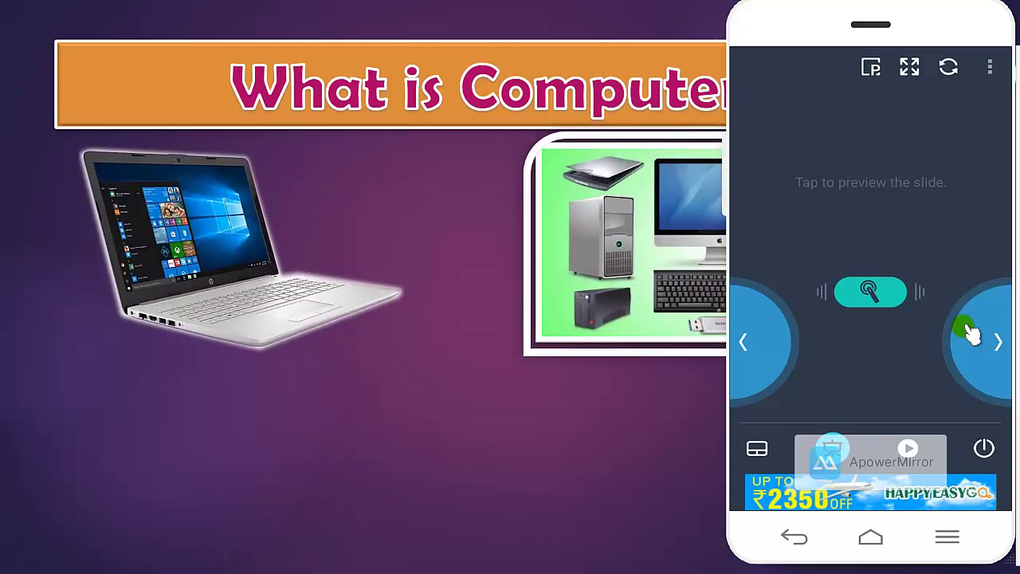
pyautogui.click(970, 333)
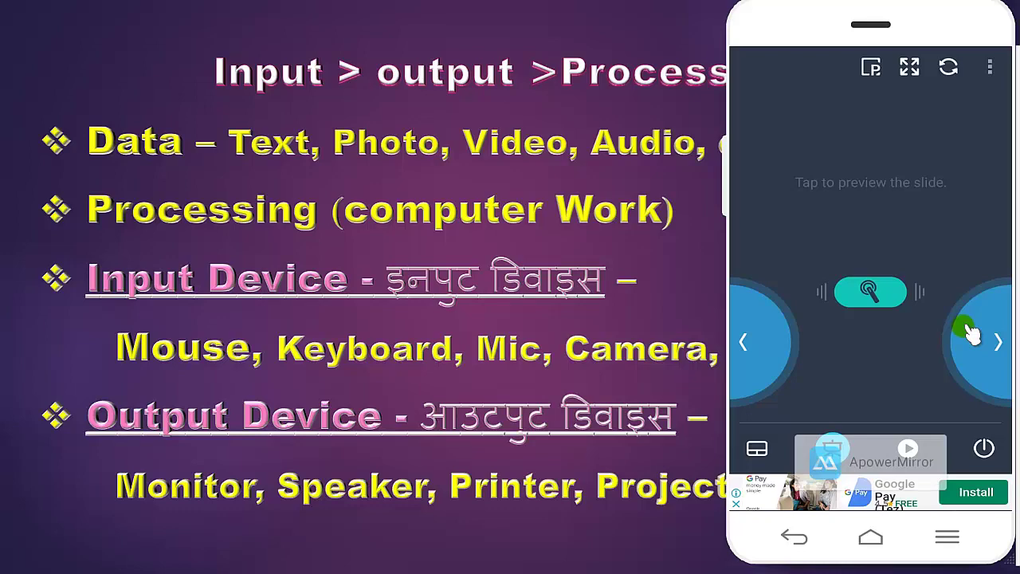
pyautogui.click(970, 333)
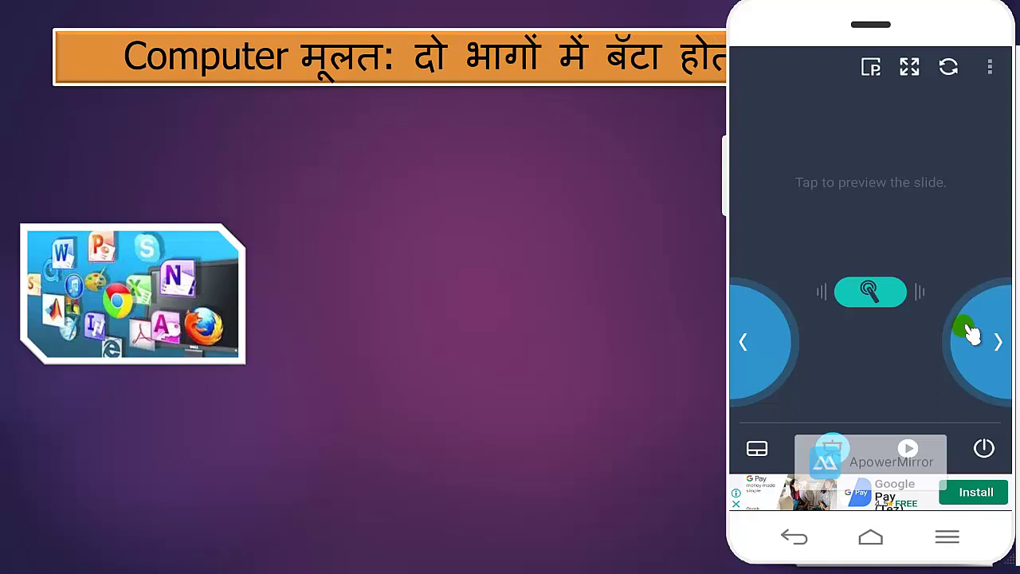
# Advance the slide show through the software bullet to the hardware slide's processor description
pyautogui.click(970, 333)
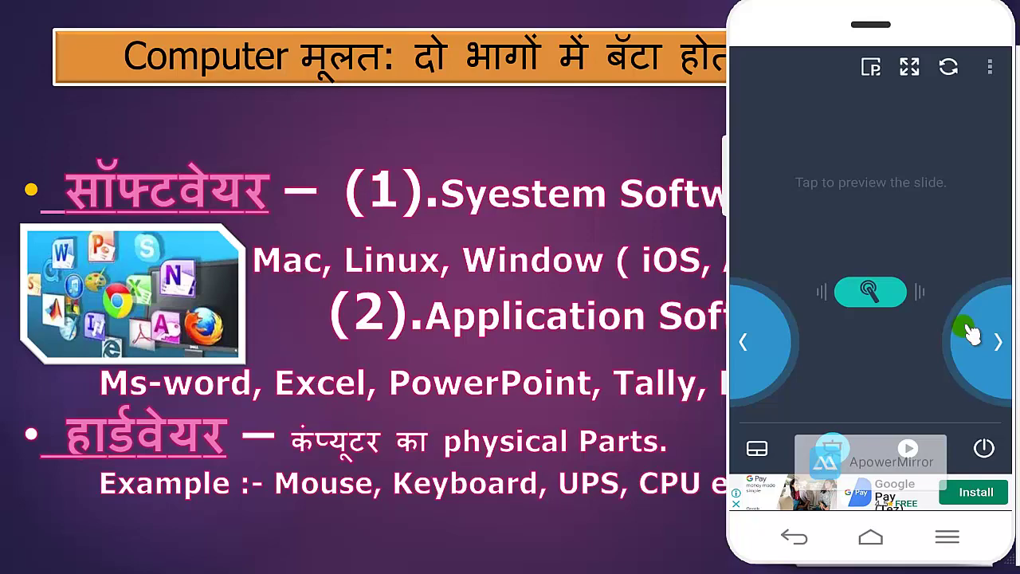
pyautogui.click(971, 333)
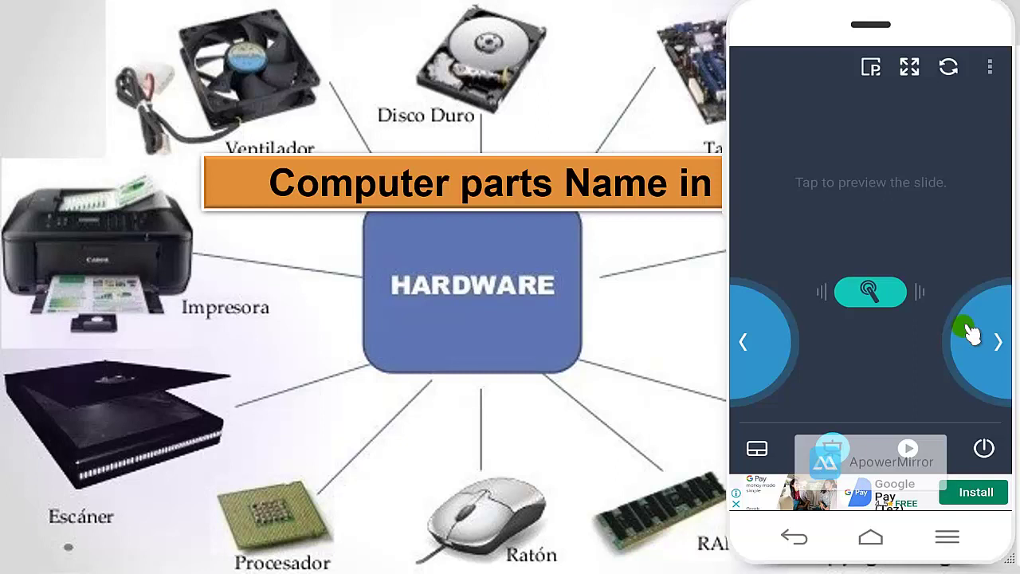
pyautogui.click(970, 335)
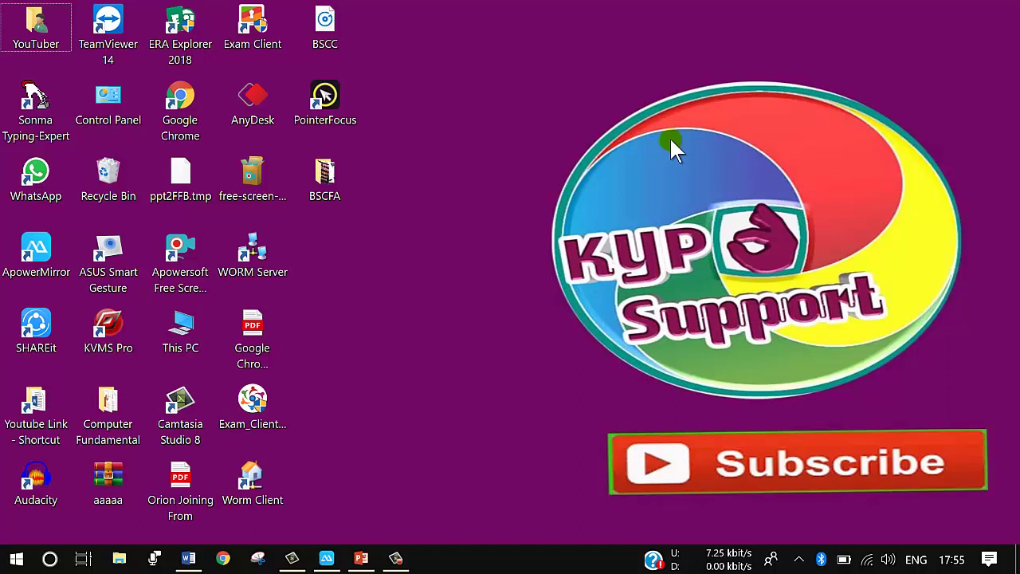
# Draw an F12 pen annotation box around the ASUS Smart Gesture desktop icon, then clear it
pyautogui.press('F12')
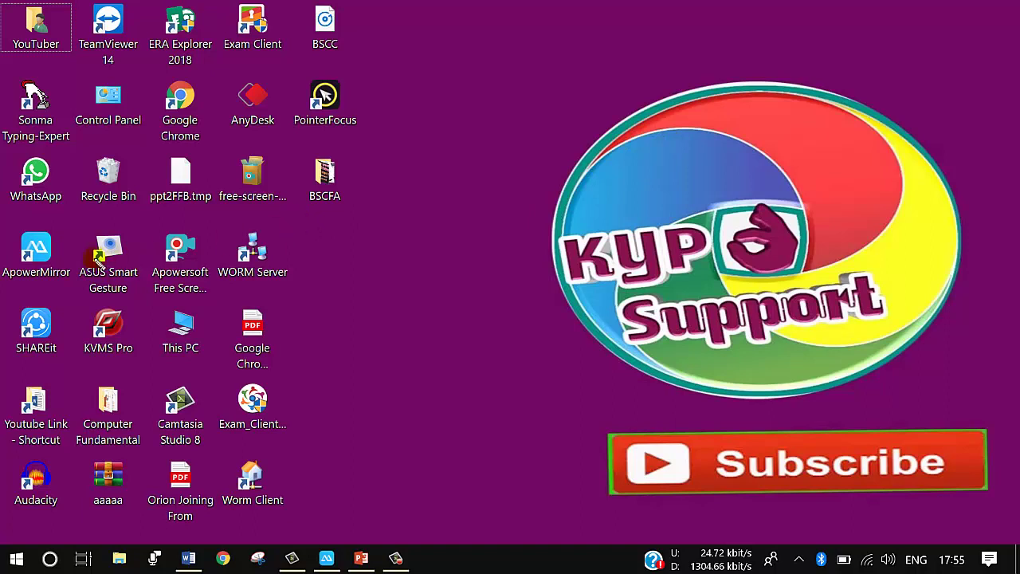
pyautogui.click(79, 226)
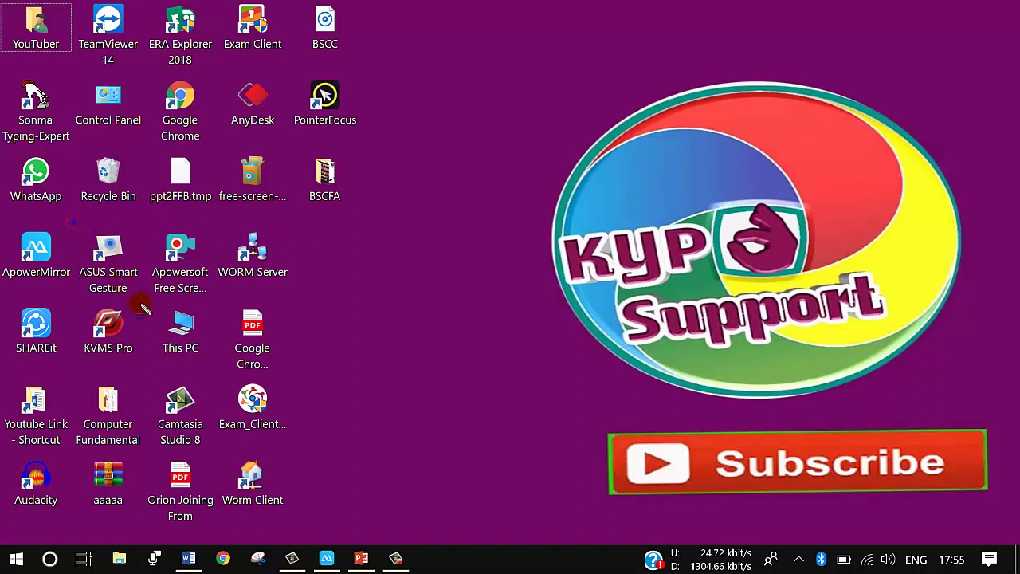
pyautogui.moveTo(73, 223); pyautogui.dragTo(182, 306)
pyautogui.moveTo(116, 305); pyautogui.dragTo(142, 297)
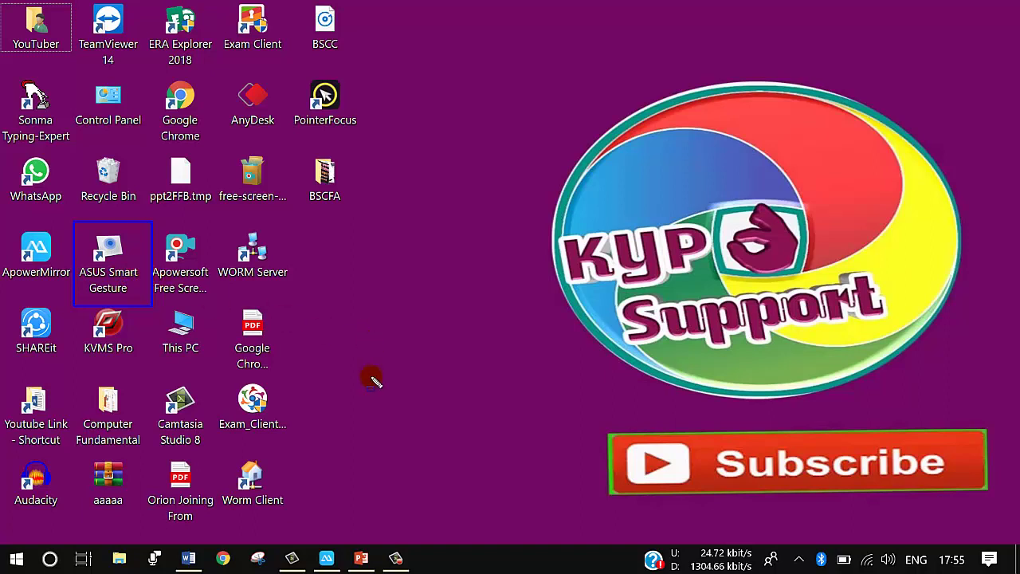
pyautogui.press('Escape')
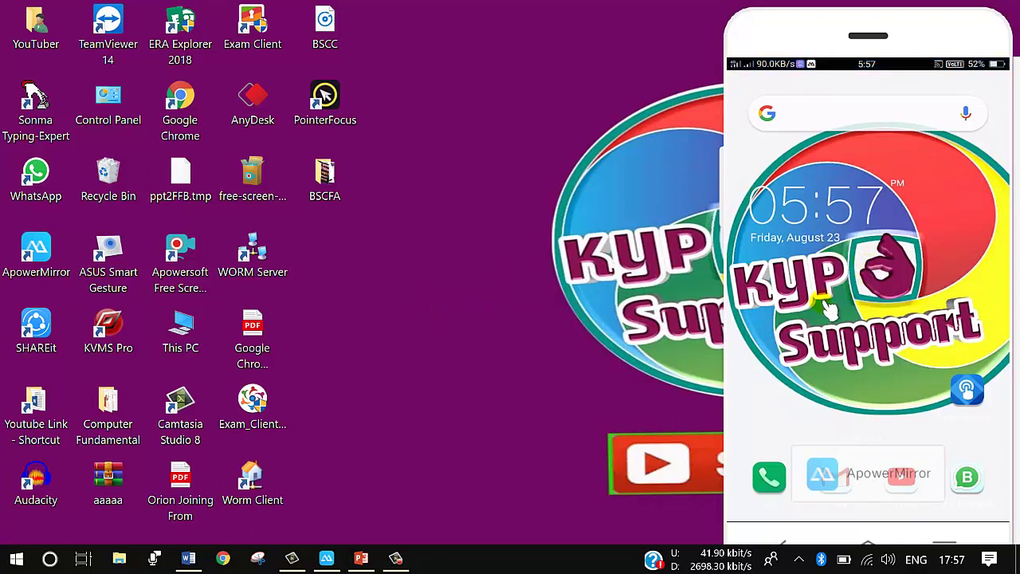
# Launch Remote Link (PC Remote) on the phone from its Play Store page
pyautogui.moveTo(828, 335); pyautogui.dragTo(829, 306)
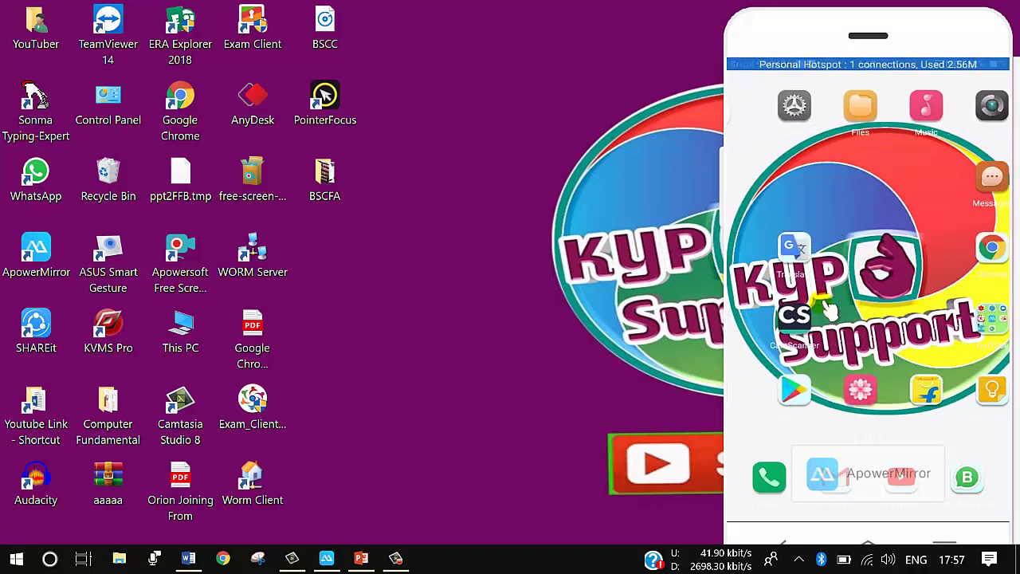
pyautogui.click(828, 308)
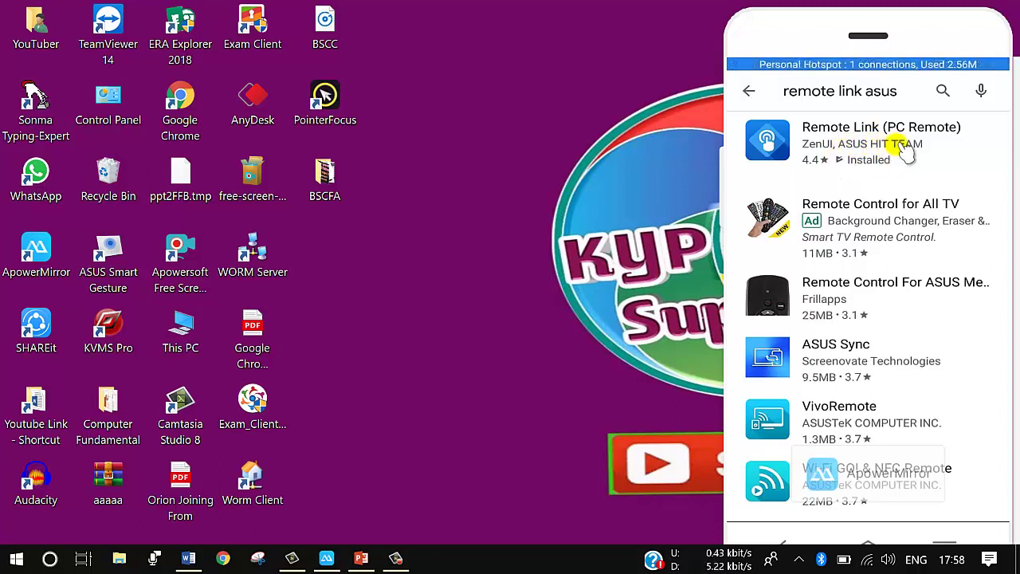
pyautogui.click(910, 169)
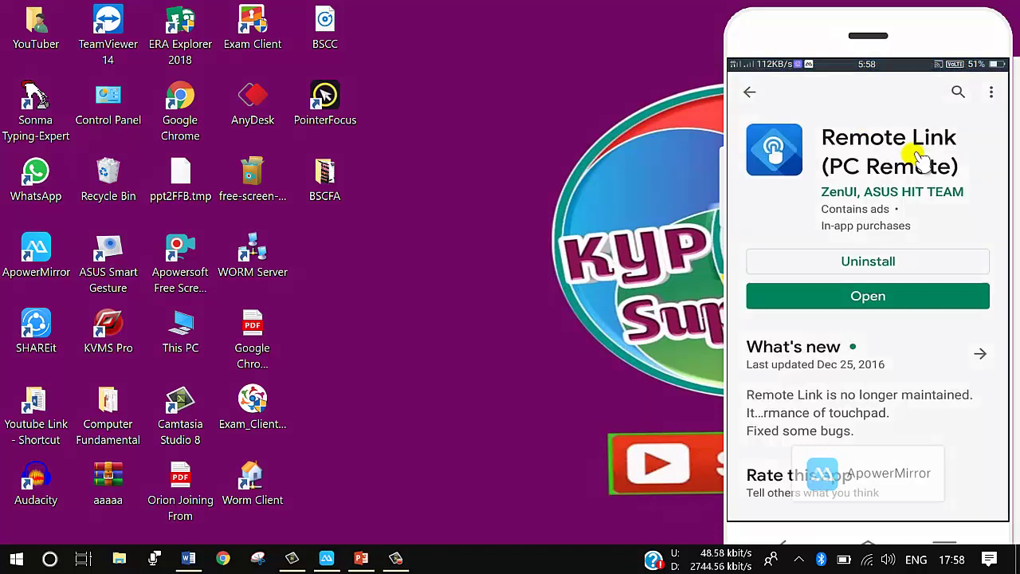
pyautogui.click(921, 162)
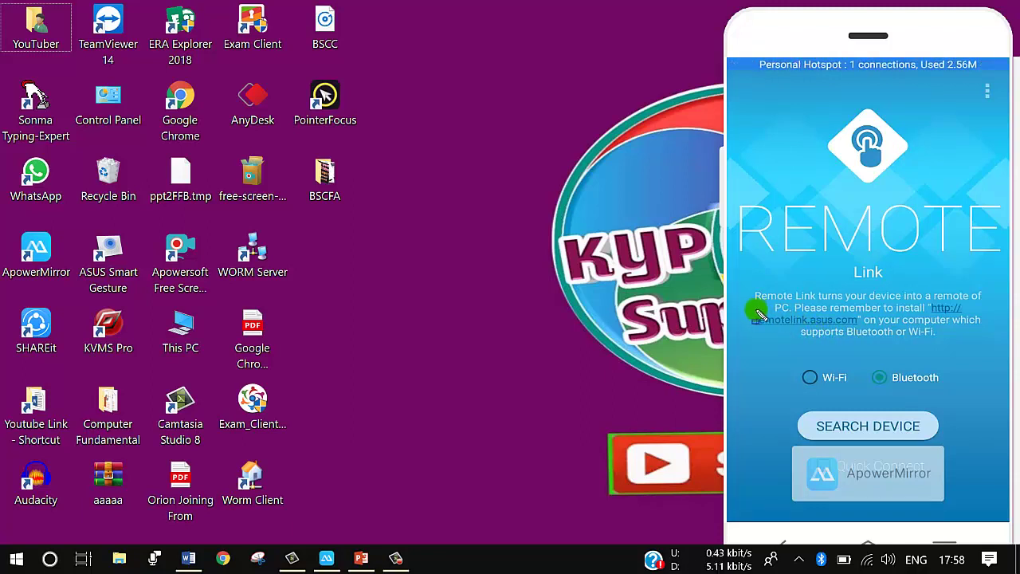
# Outline the Remote Link install note, select the ASUS Smart Gesture icon, and choose Bluetooth connection
pyautogui.moveTo(747, 301); pyautogui.dragTo(998, 346)
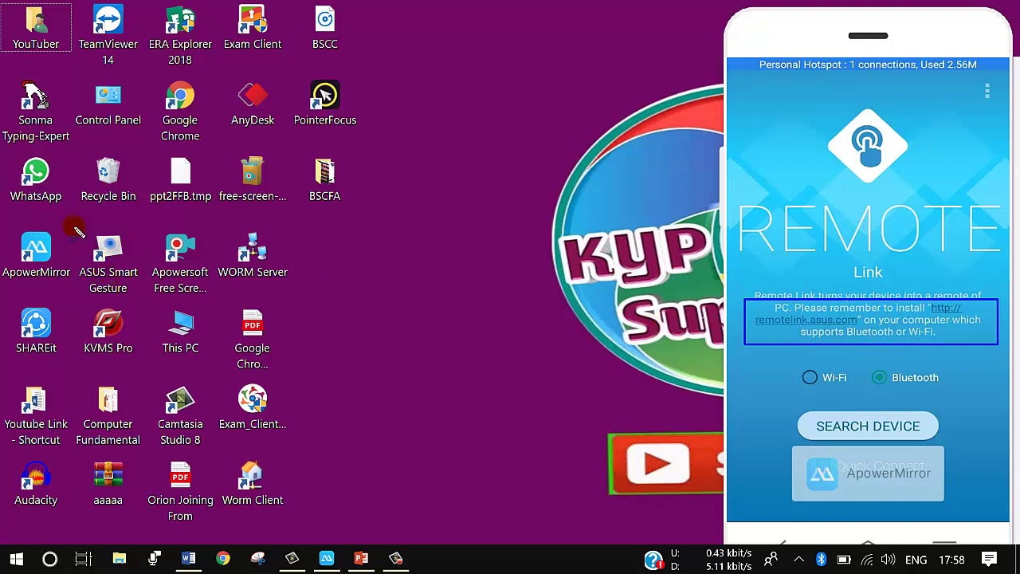
pyautogui.moveTo(160, 299); pyautogui.dragTo(149, 314)
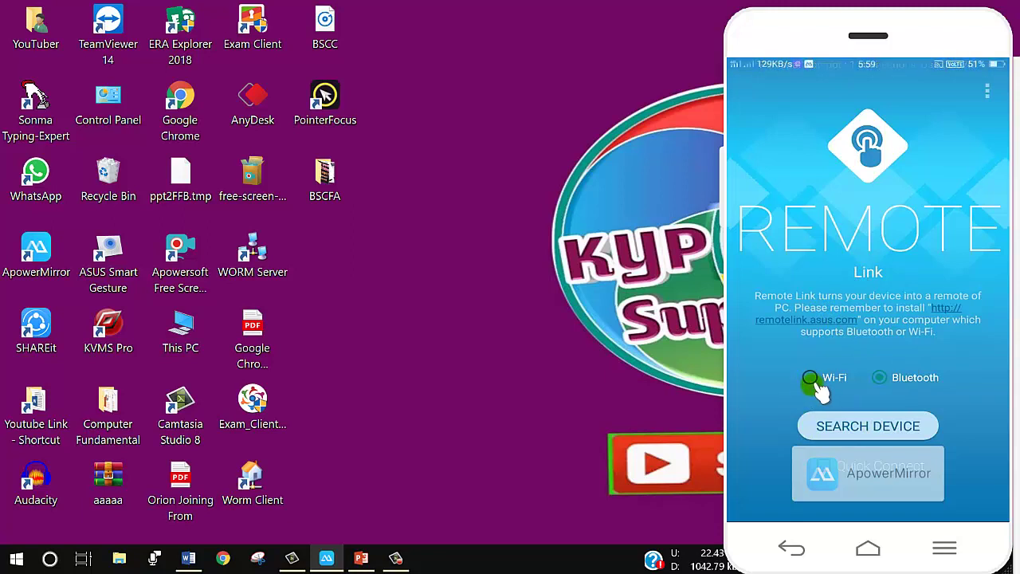
pyautogui.click(881, 383)
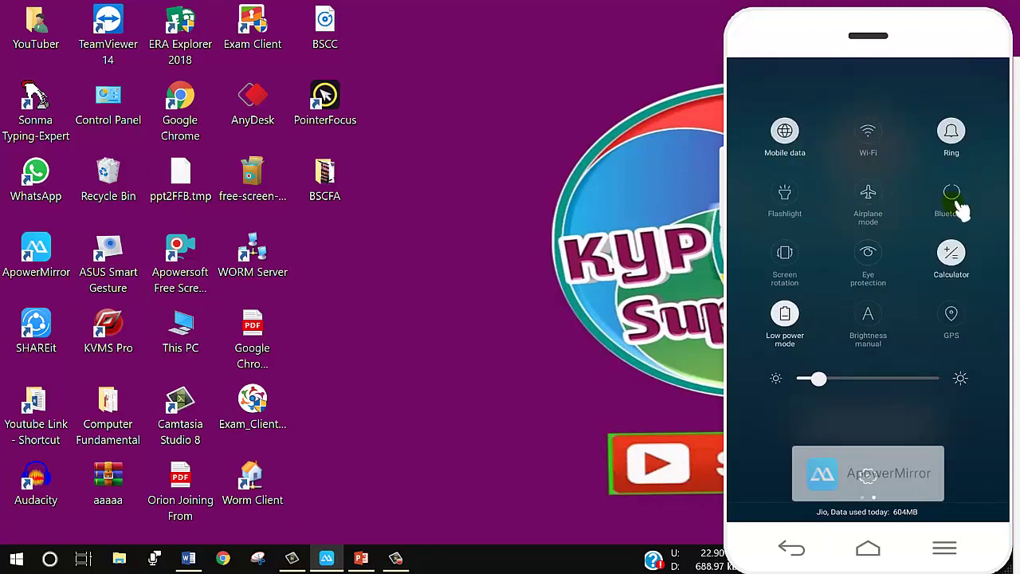
# Turn on the phone's Bluetooth and open its Bluetooth page listing LAPTOP-HQS060S4 as paired
pyautogui.click(967, 222)
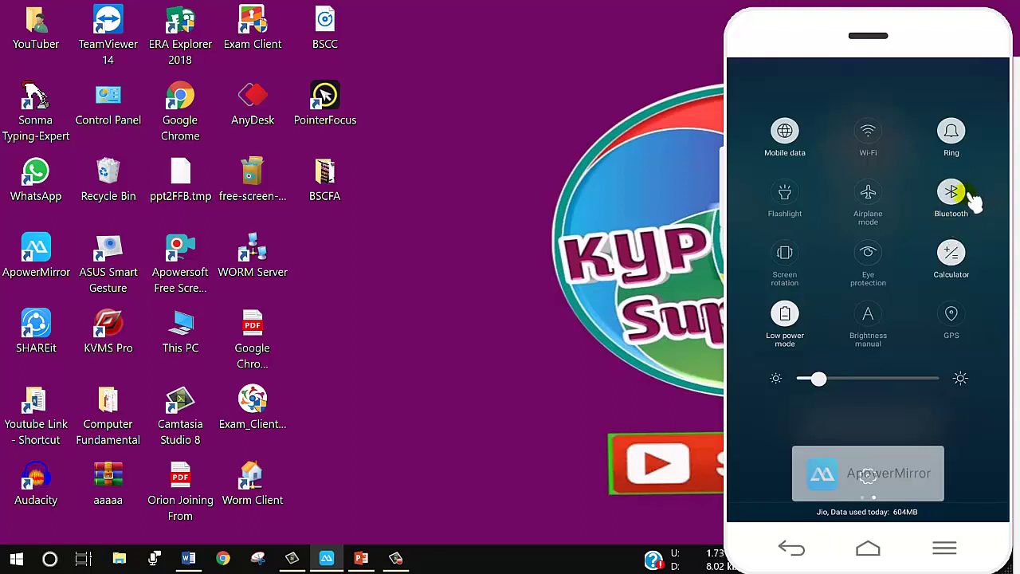
pyautogui.click(956, 199)
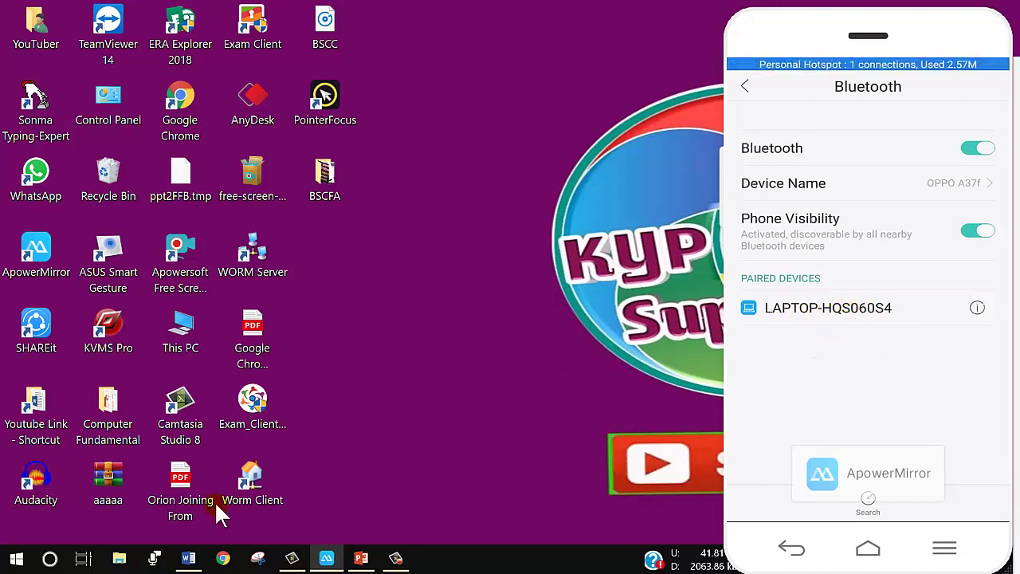
pyautogui.click(50, 560)
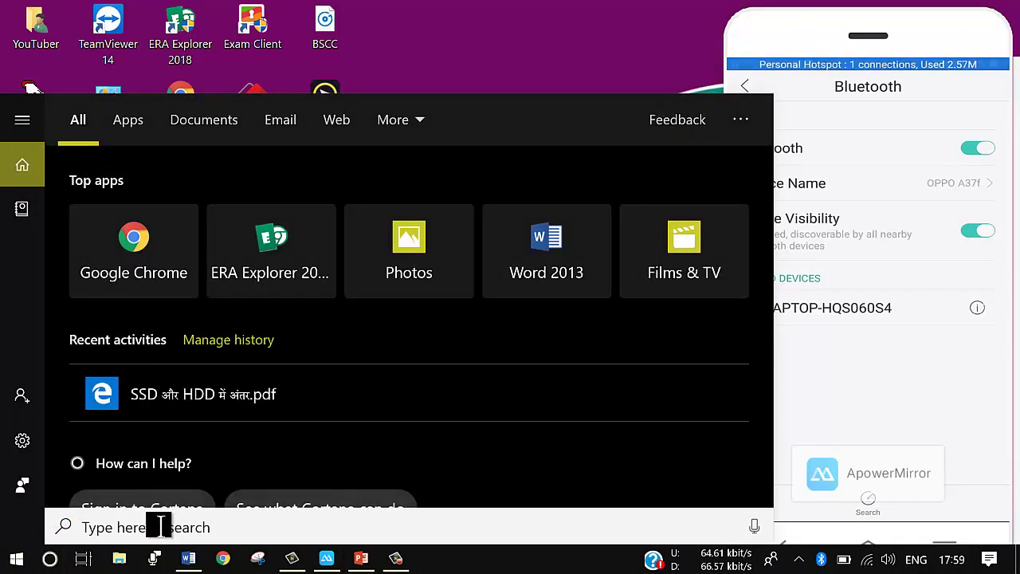
# Find Bluetooth settings with a 'blu' search, confirm OPPO A37f is paired, then close Settings
pyautogui.write('bl')
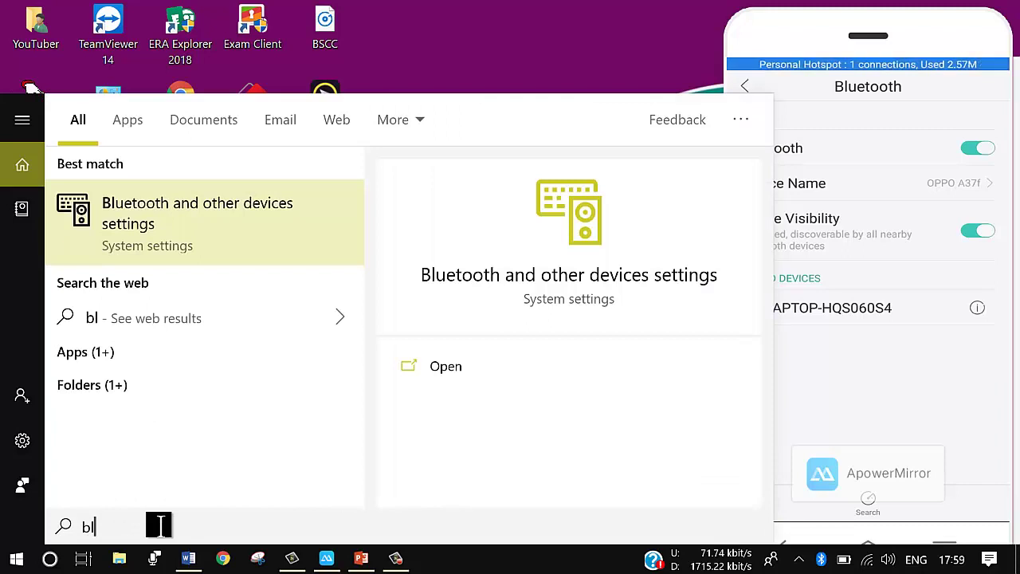
pyautogui.write('u')
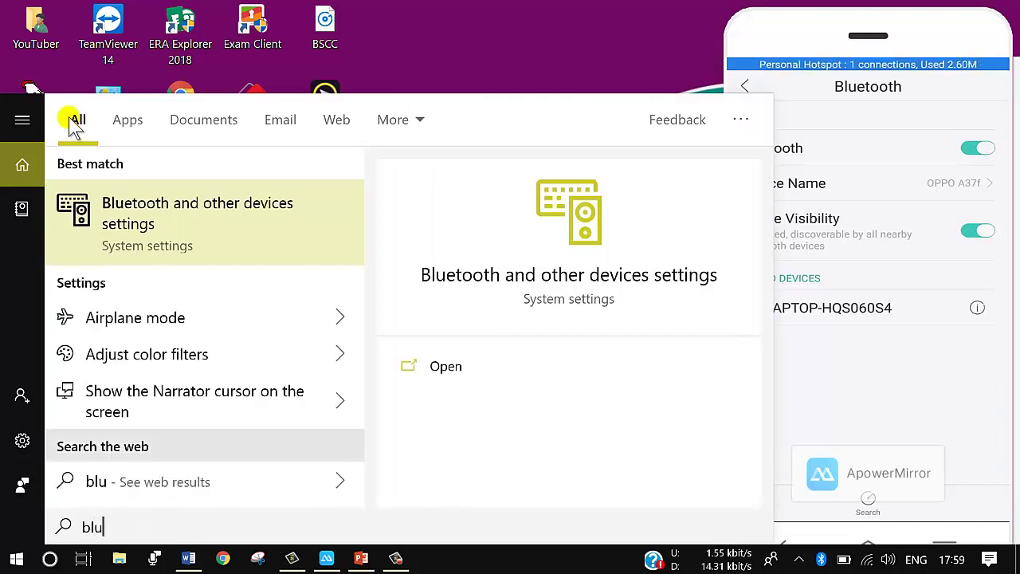
pyautogui.click(206, 229)
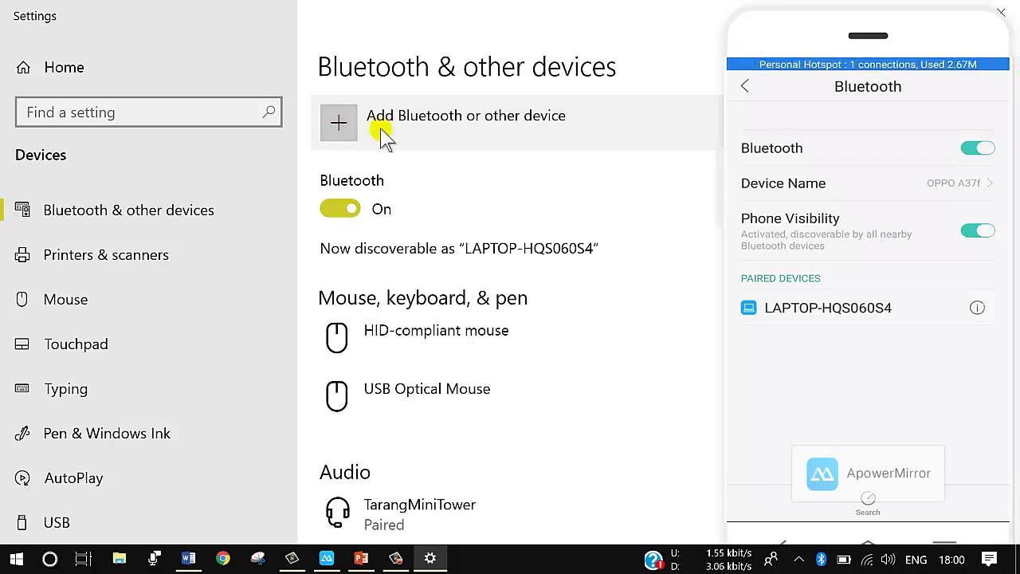
pyautogui.scroll(-2, 446, 184)
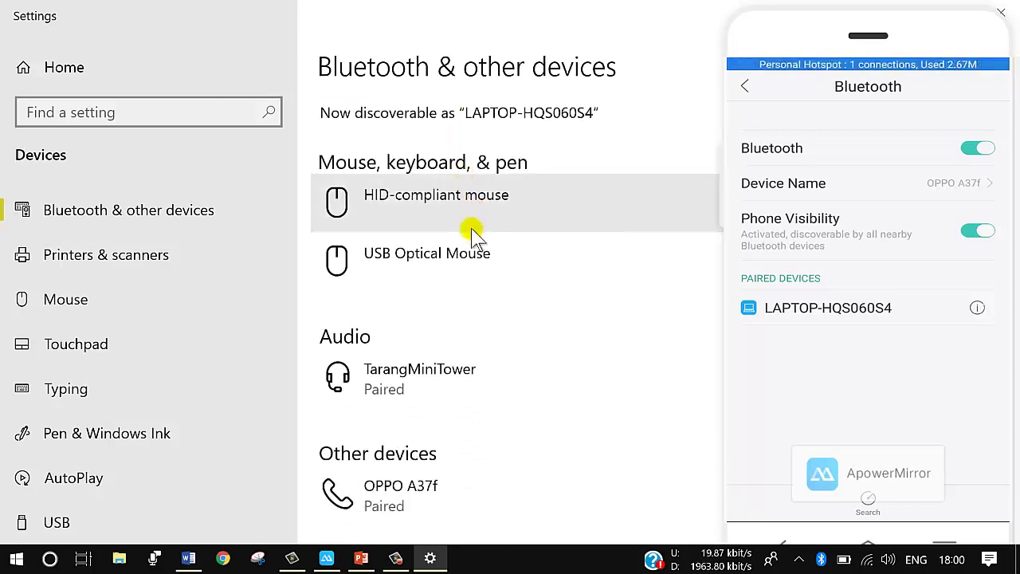
pyautogui.scroll(-2, 473, 263)
pyautogui.scroll(-2, 398, 255)
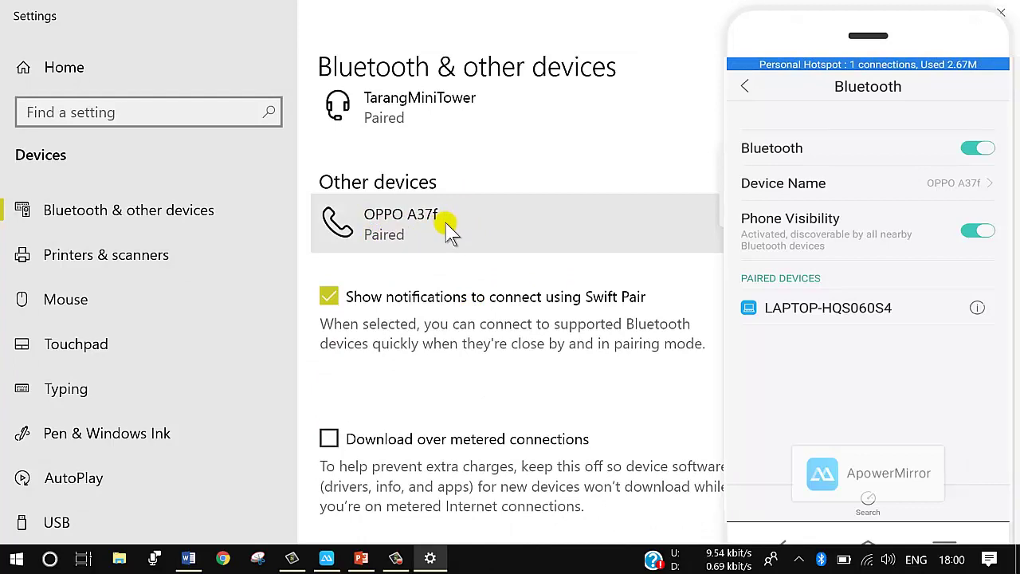
pyautogui.scroll(5, 462, 200)
pyautogui.doubleClick(536, 23)
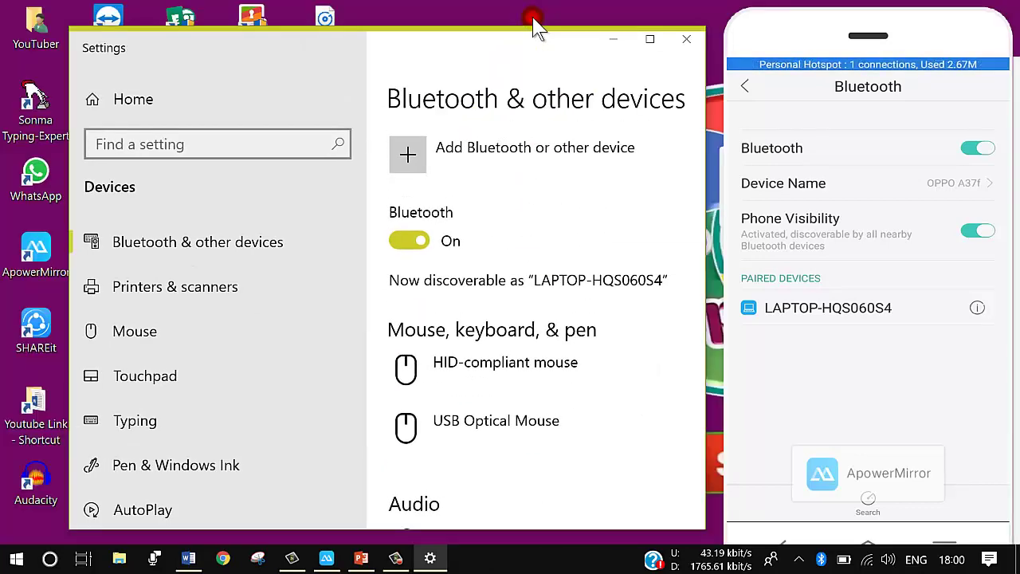
pyautogui.click(685, 38)
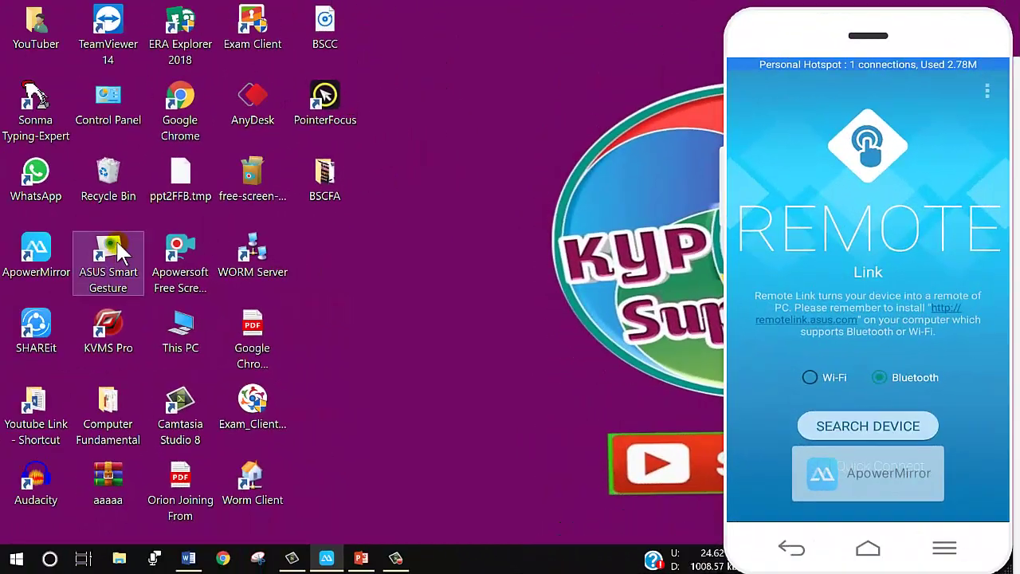
# Run ASUS Smart Gesture as administrator and move its window left
pyautogui.rightClick(117, 247)
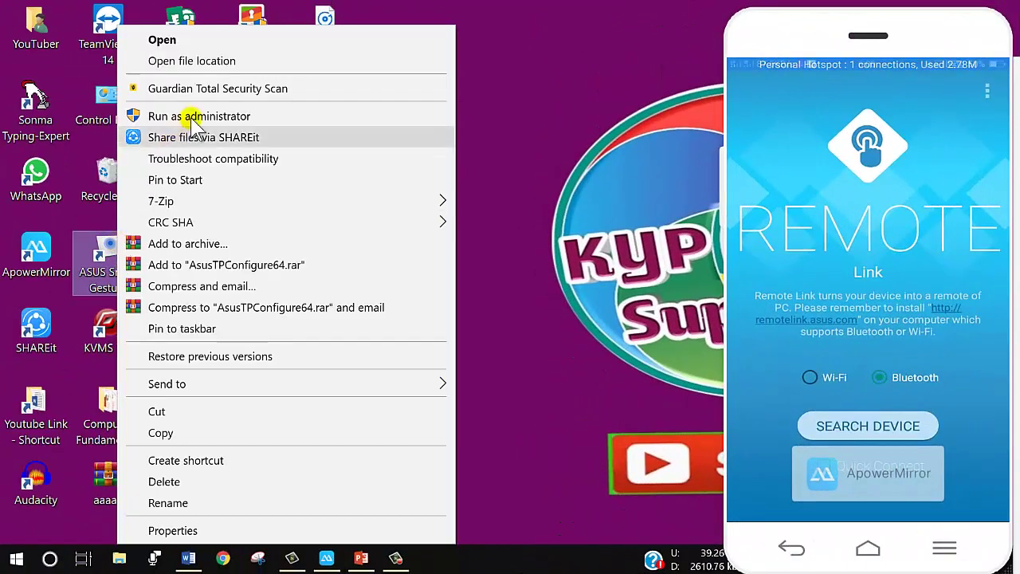
pyautogui.click(227, 113)
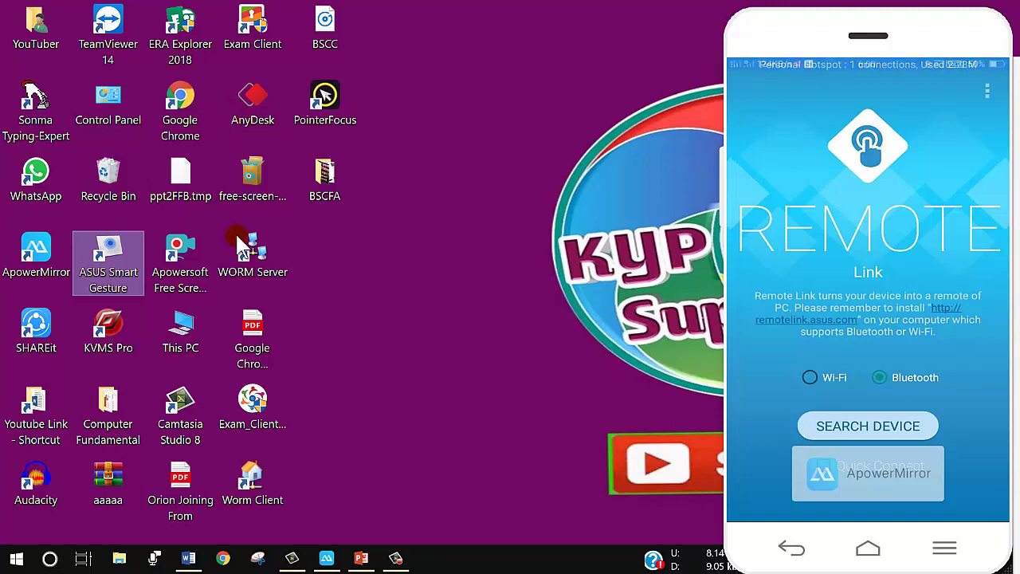
pyautogui.doubleClick(108, 263)
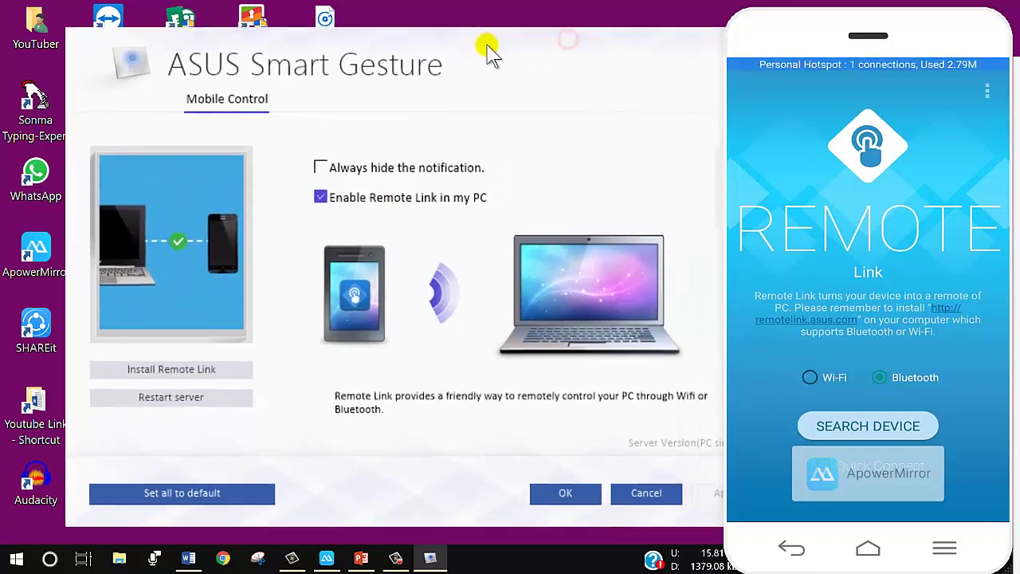
pyautogui.moveTo(460, 55); pyautogui.dragTo(410, 49)
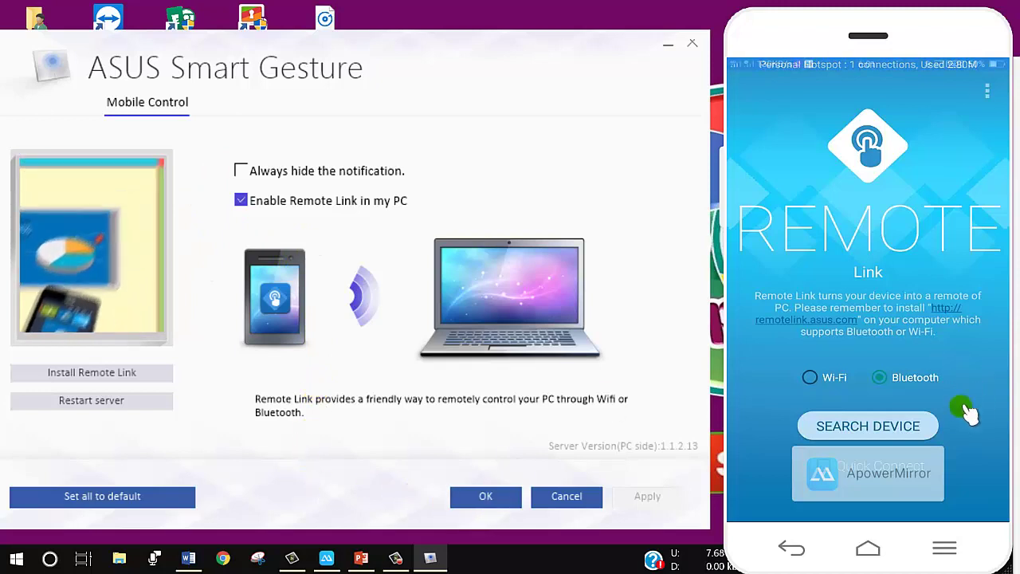
# In the phone's Remote Link, keep Bluetooth, search for devices and pick LAPTOP-HQS060S4
pyautogui.click(879, 379)
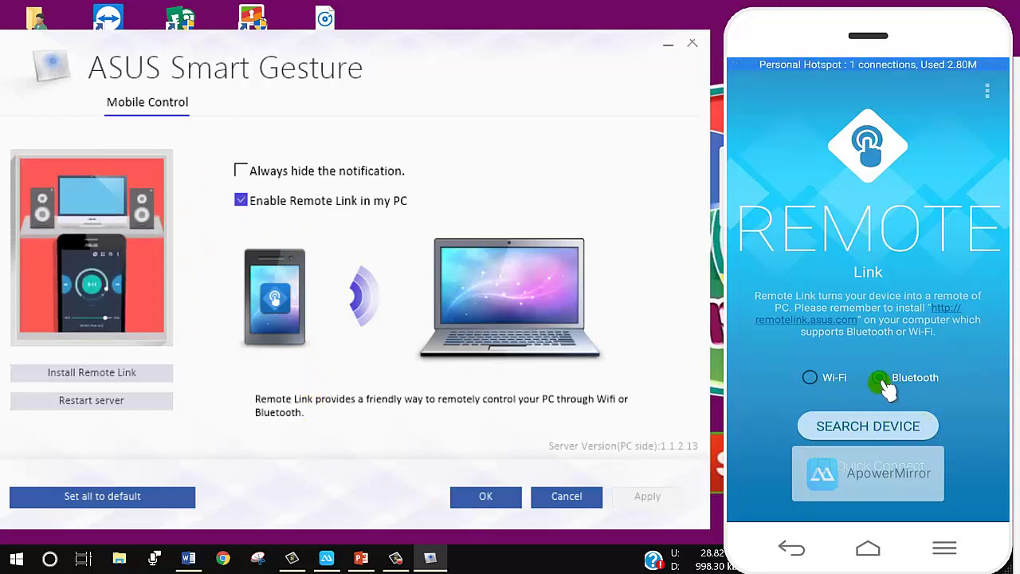
pyautogui.click(864, 428)
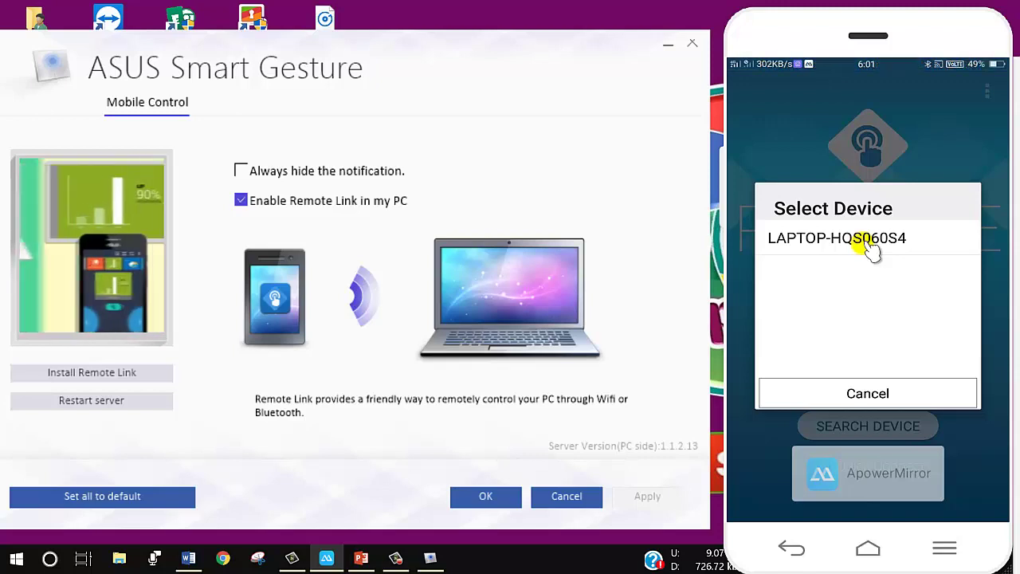
pyautogui.click(806, 253)
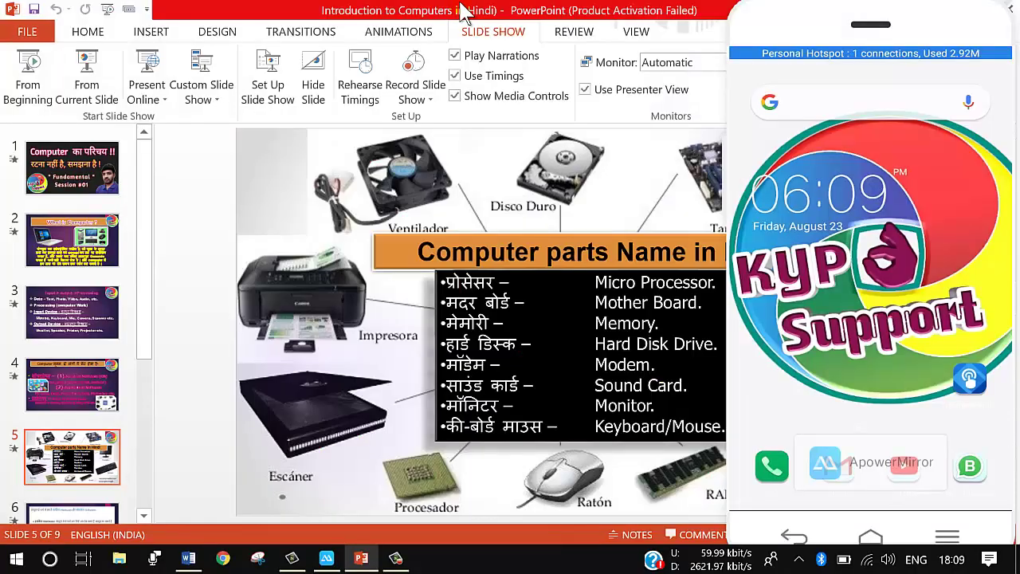
# Restore the PowerPoint window to a smaller size and move it left beside the phone mirror
pyautogui.moveTo(462, 12); pyautogui.dragTo(136, 24)
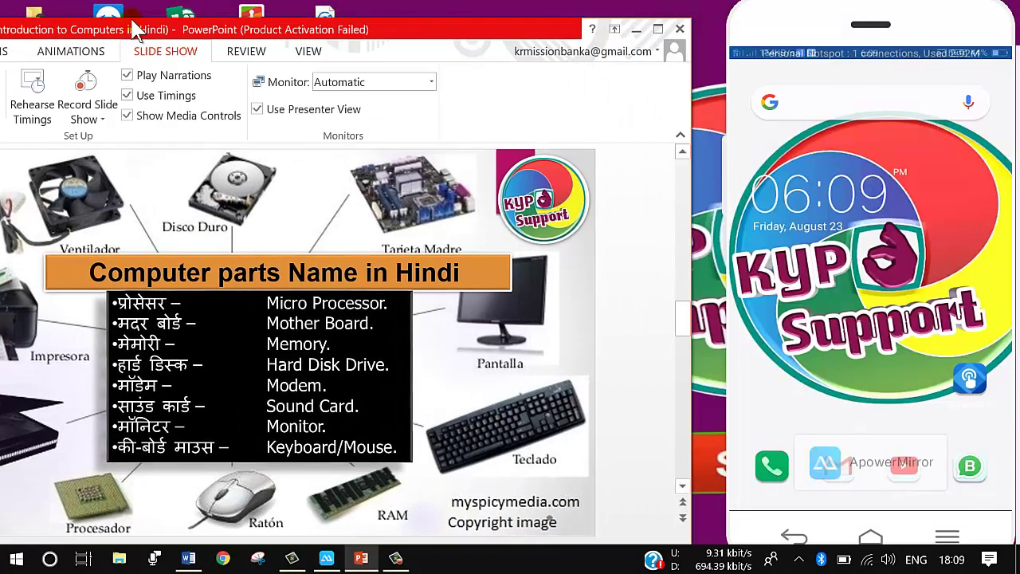